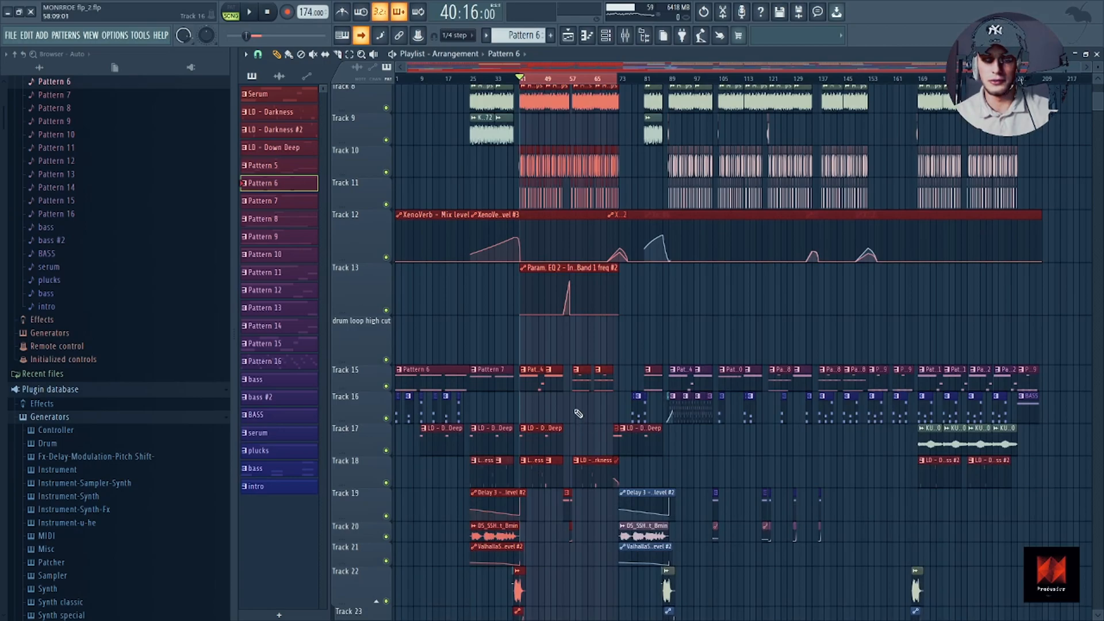
Return to the first playlist tracks and move the song position to bar 1
scroll(584, 352, up, 7)
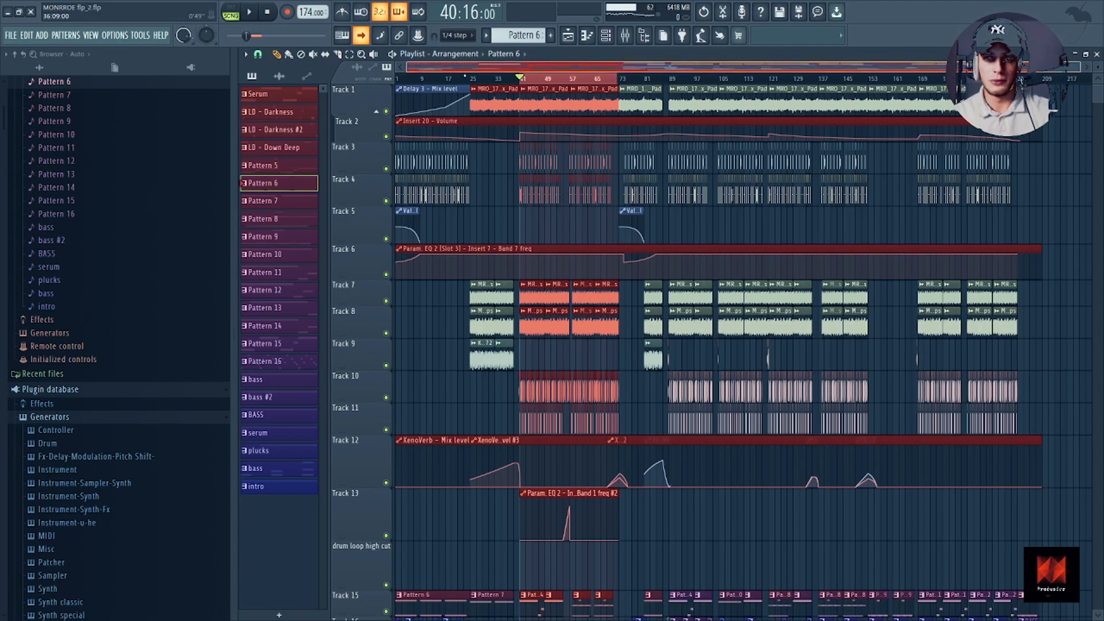
scroll(393, 138, up, 3)
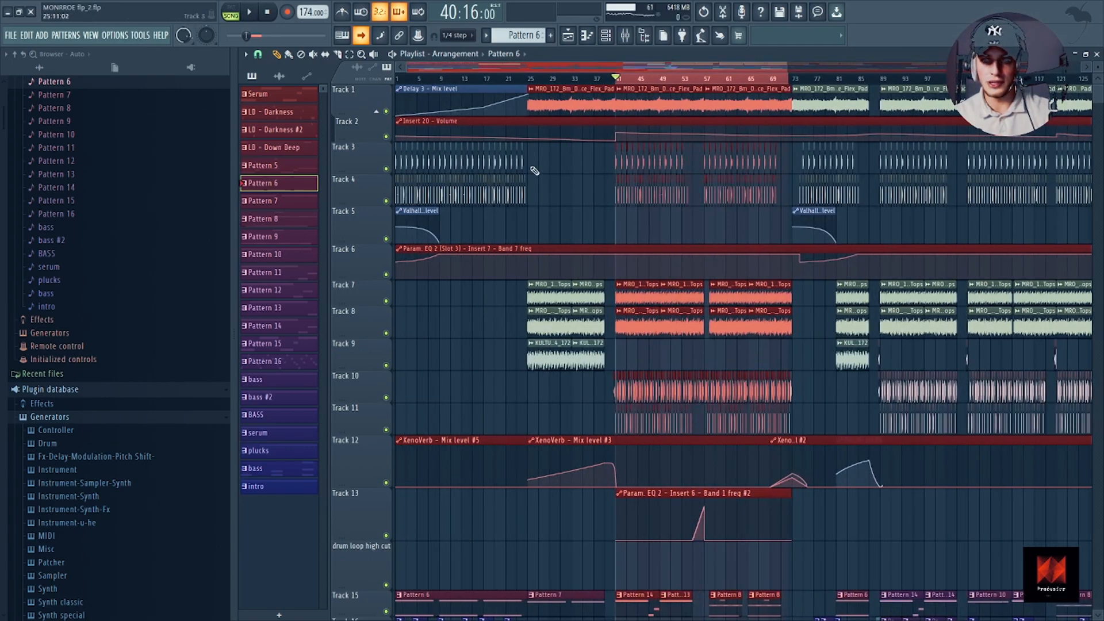
drag(419, 79, 397, 79)
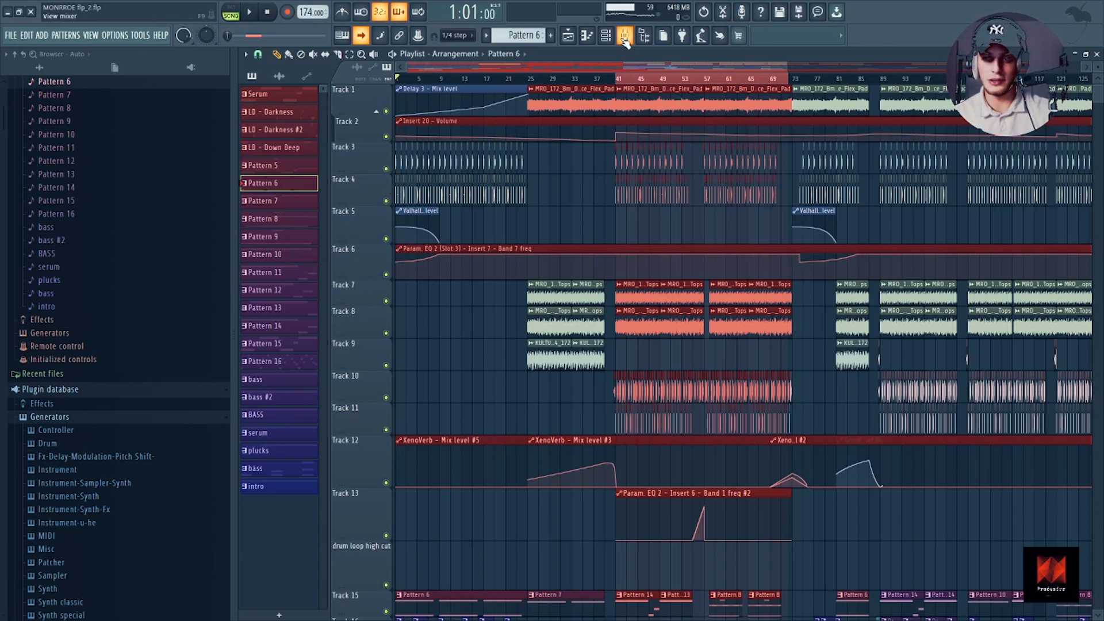
Mute all playlist tracks except Tracks 1 to 6 and play the intro drums from the beginning of the arrangement
scroll(483, 248, down, 5)
click(386, 168)
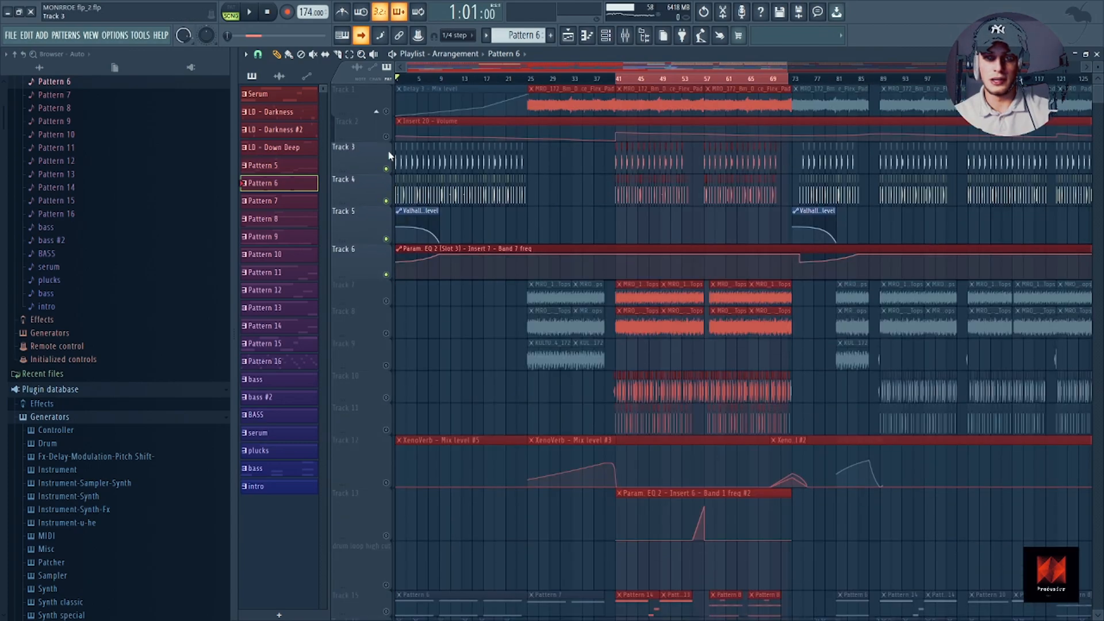
click(386, 136)
click(386, 112)
key(space)
key(space)
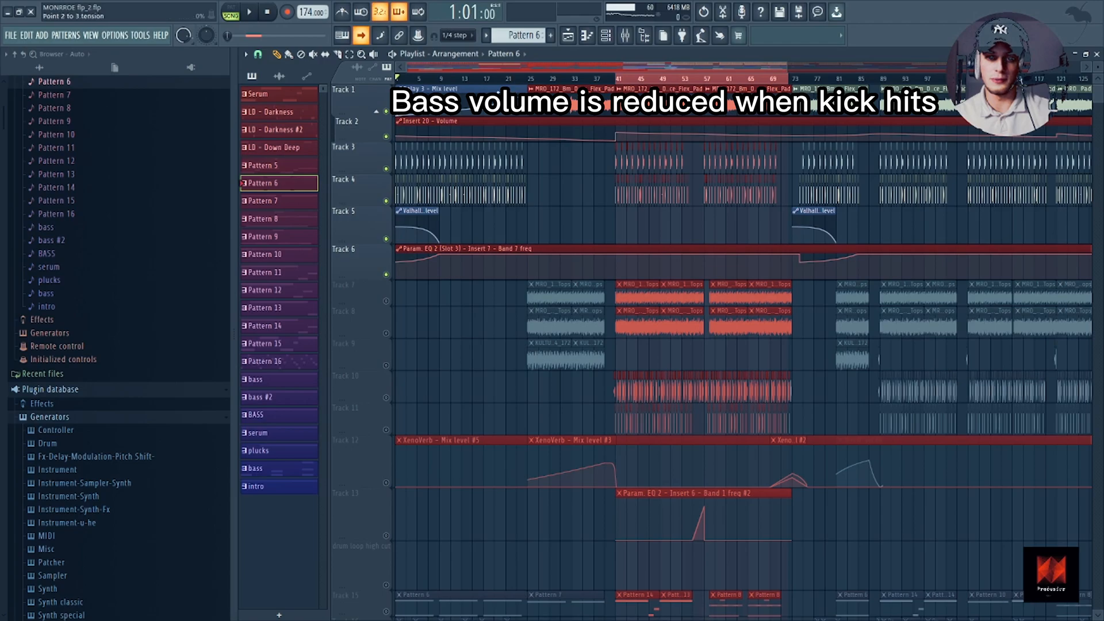
key(space)
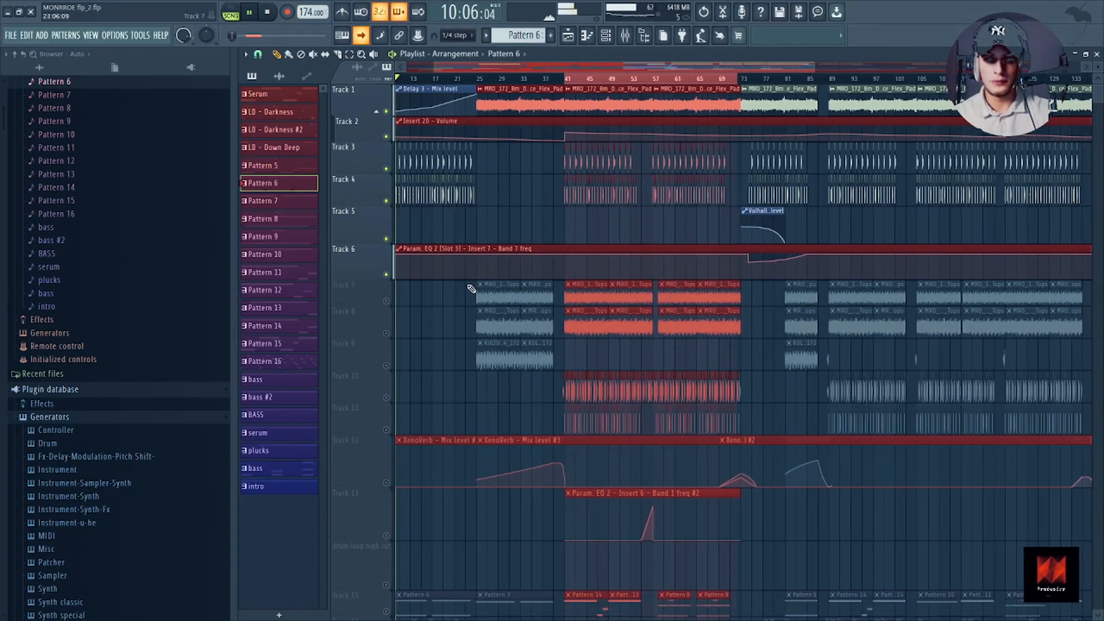
key(space)
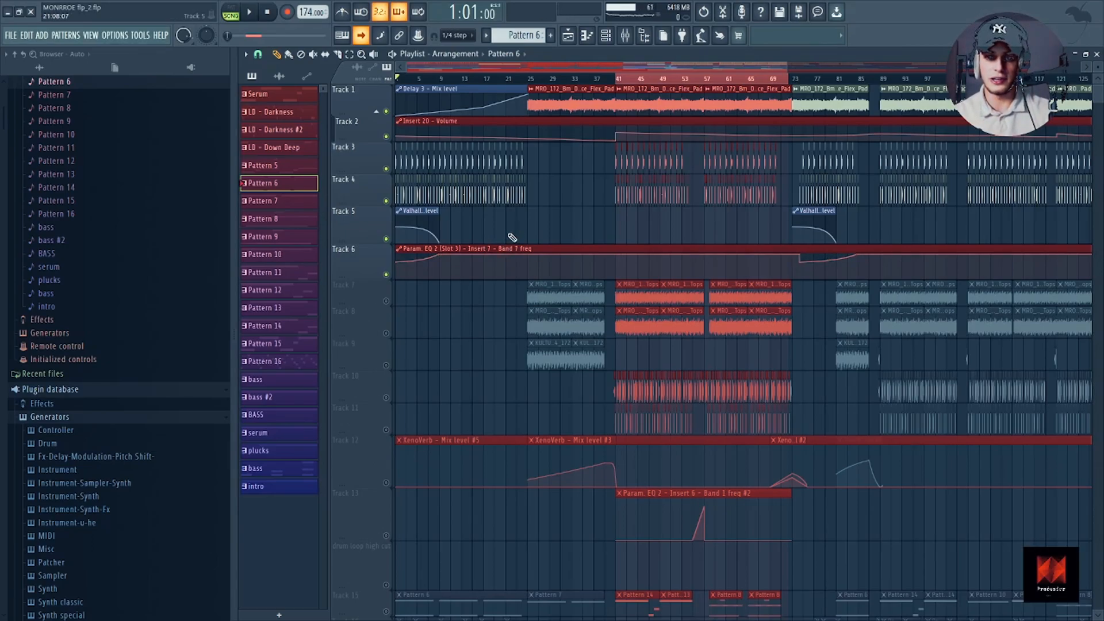
Solo Track 15 with the Pattern 6 bass clips, enable the automation tracks from the vocal high cut down to Track 37, and play it
scroll(506, 230, down, 6)
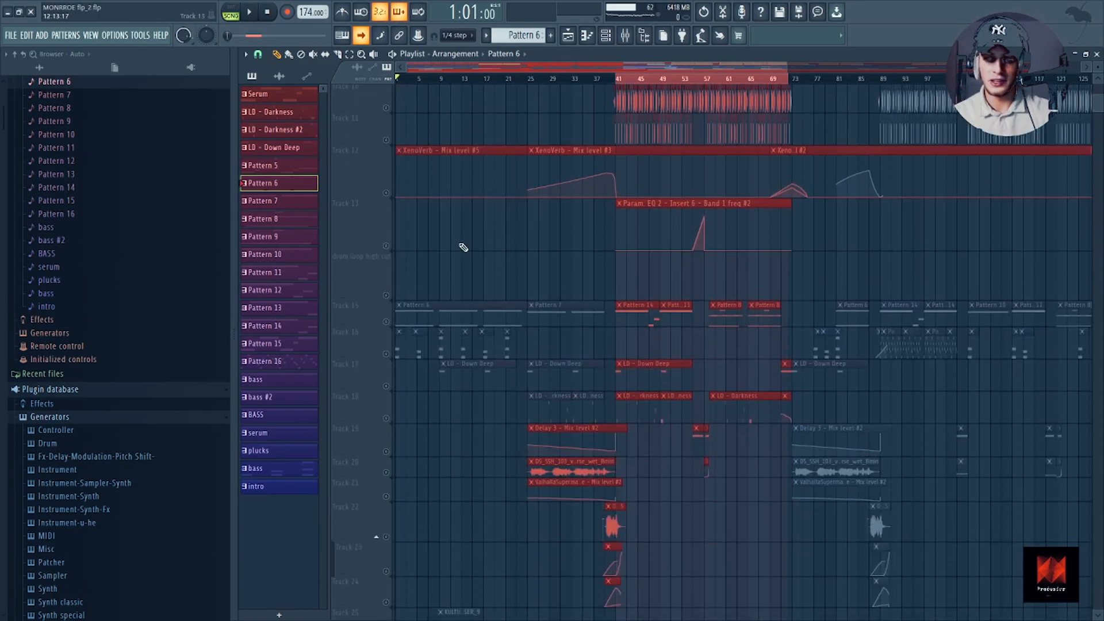
click(387, 322)
scroll(391, 320, down, 2)
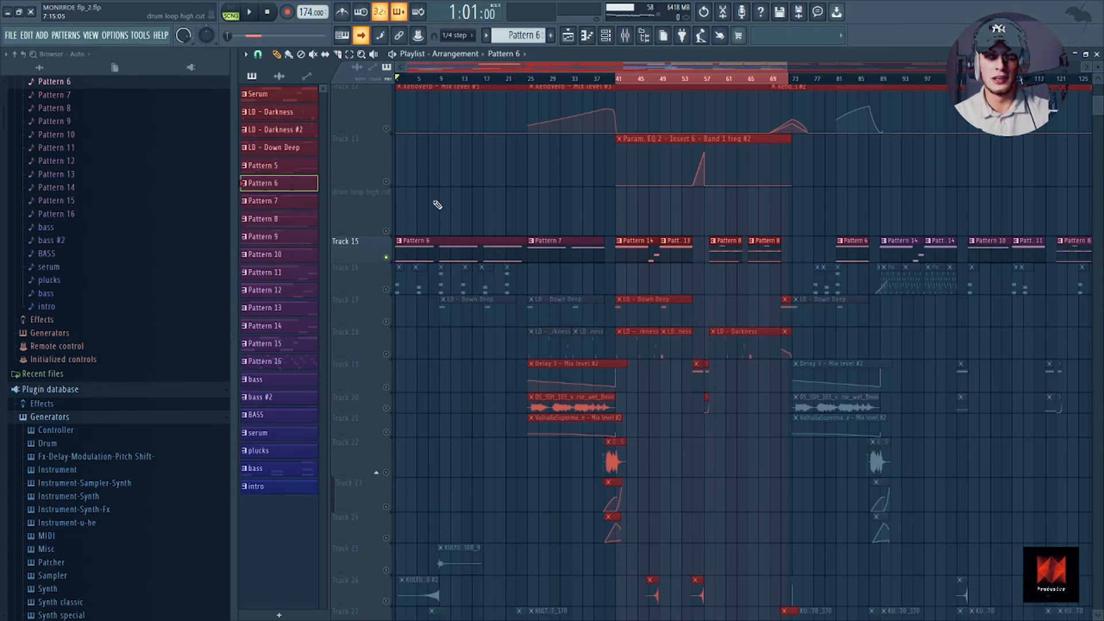
scroll(454, 160, up, 7)
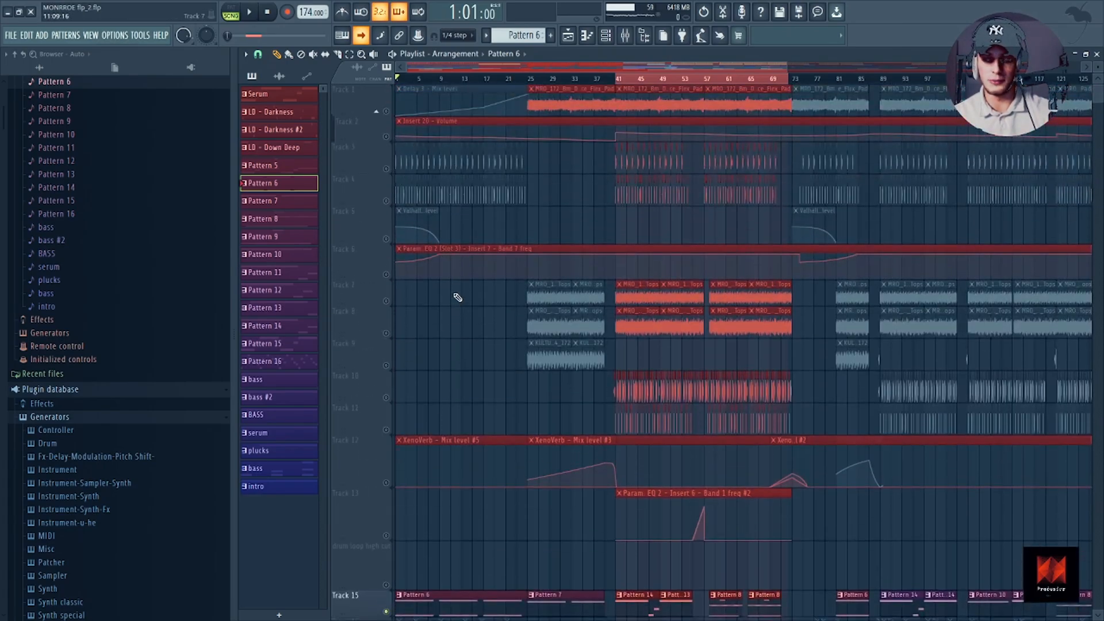
scroll(460, 300, down, 4)
scroll(478, 304, down, 3)
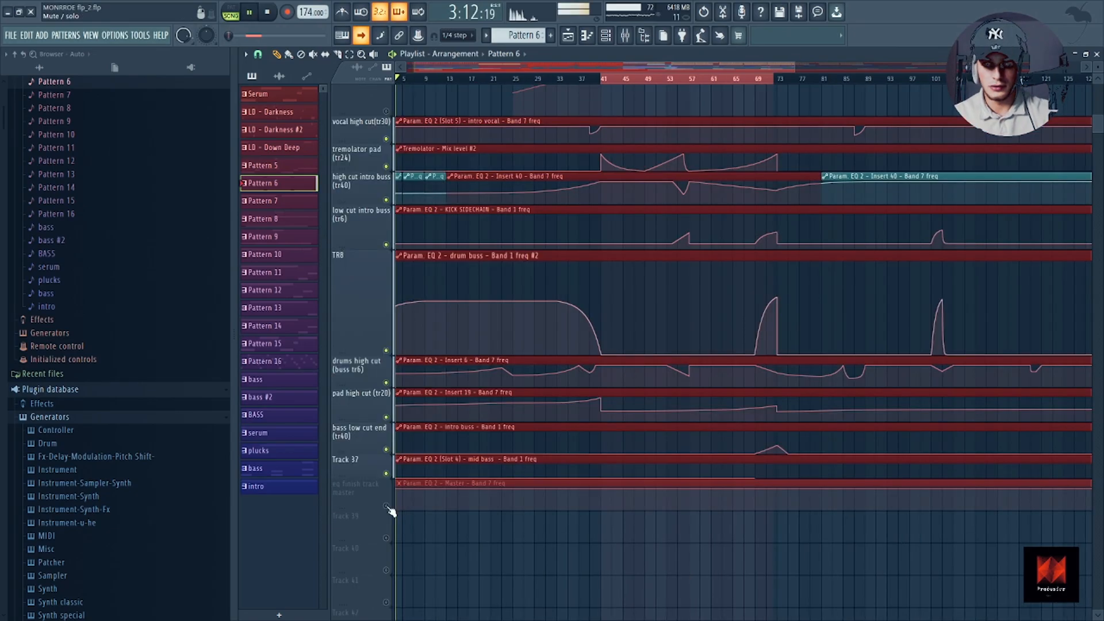
Solo the REESE - Wobble channel of Pattern 6, audition its Serum patch, and check the effects on its mixer insert
scroll(396, 399, up, 19)
scroll(409, 345, down, 8)
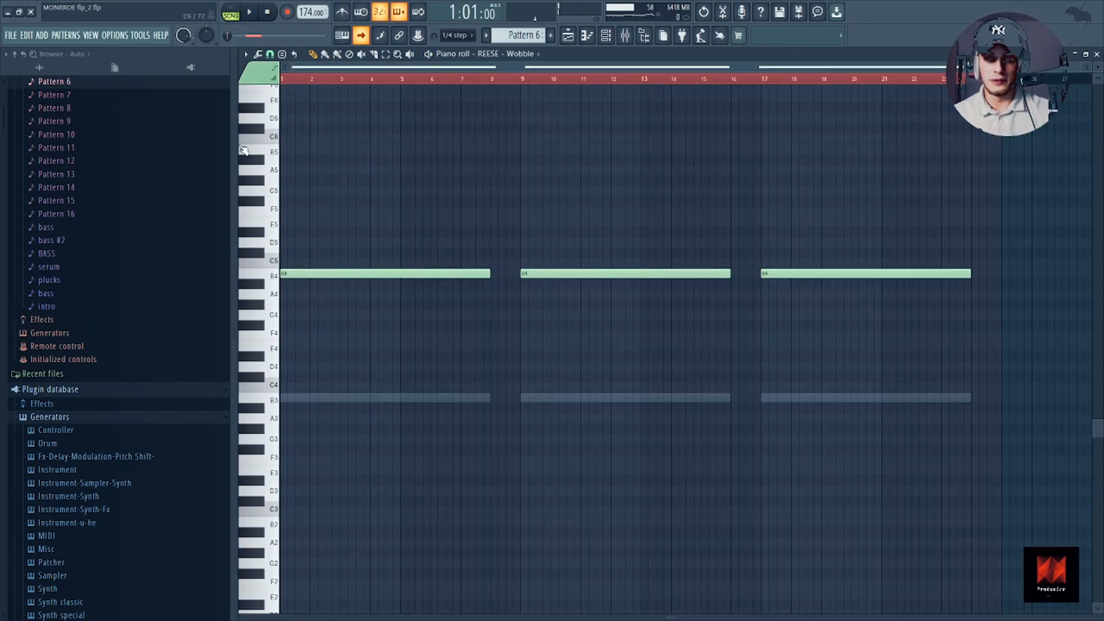
click(609, 36)
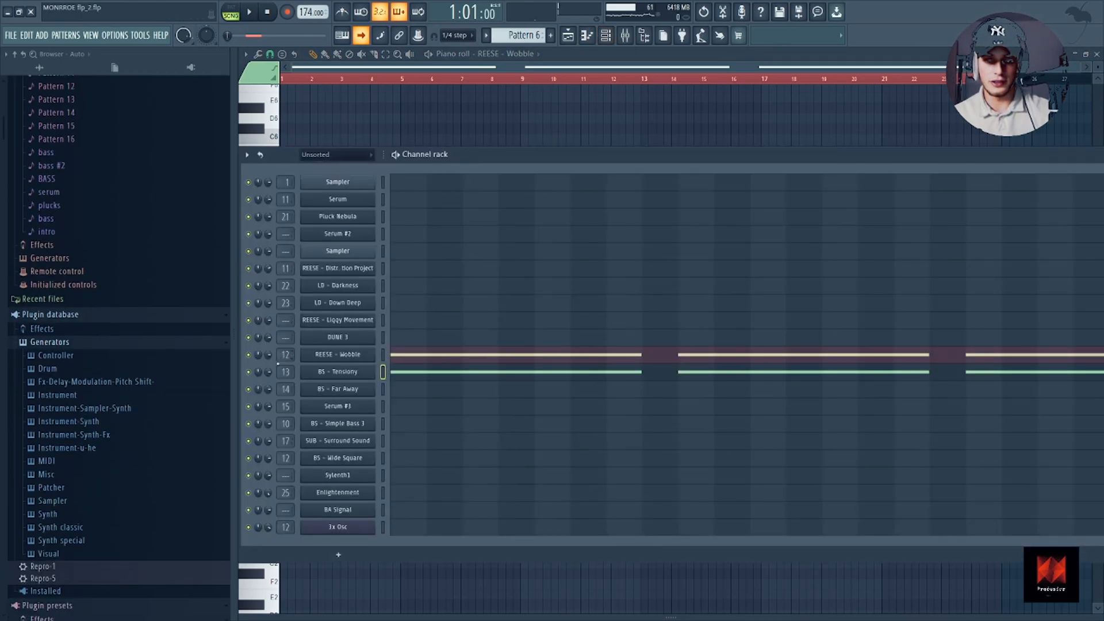
right_click(249, 355)
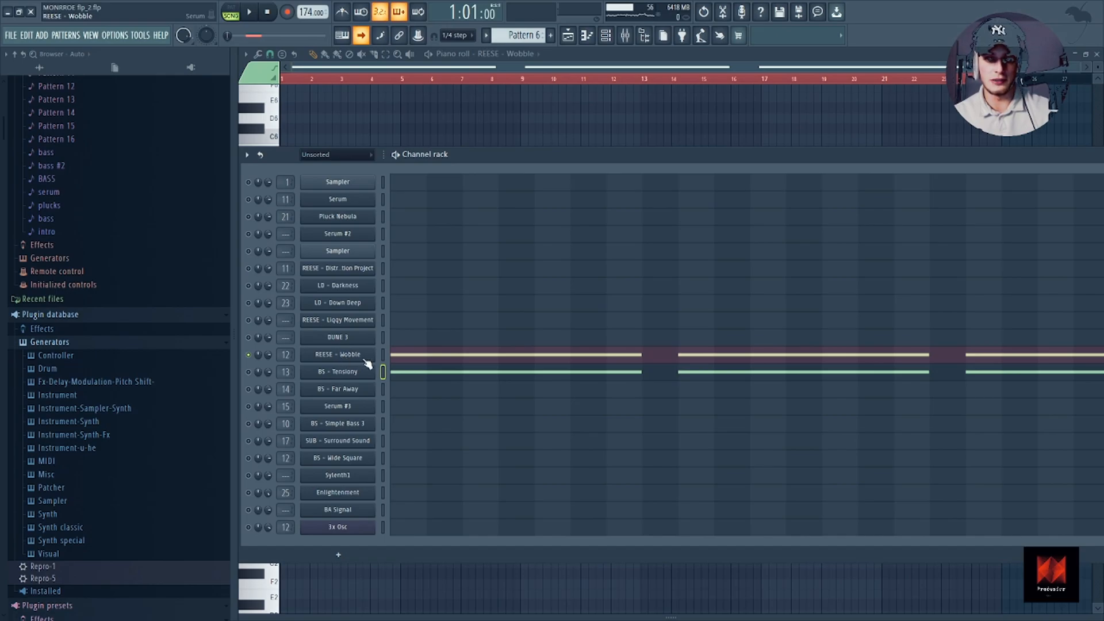
click(349, 356)
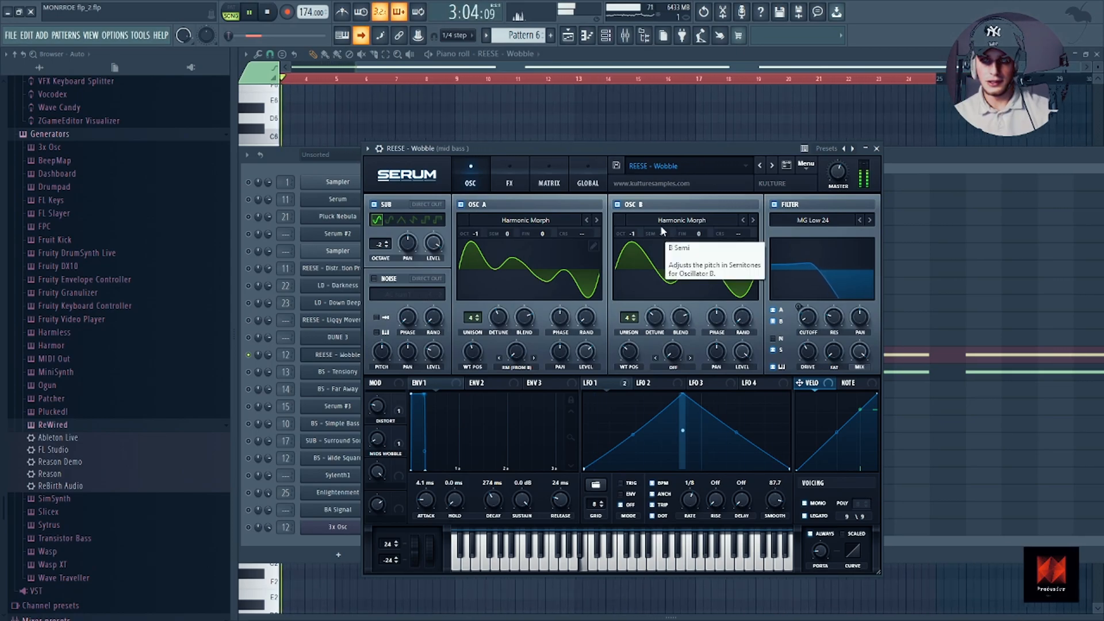
key(space)
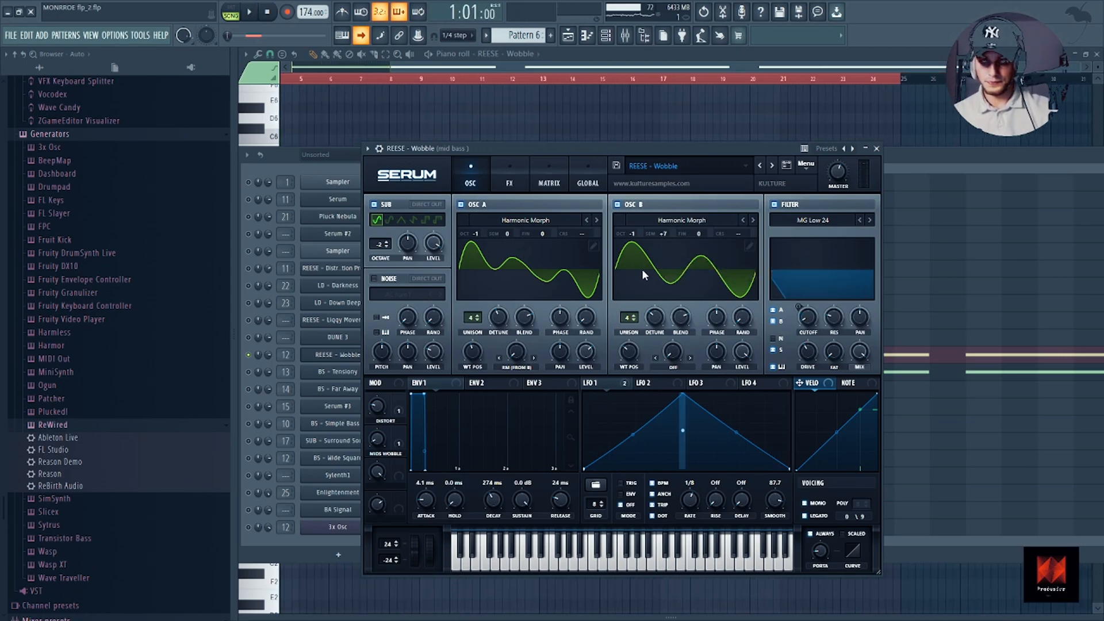
key(F9)
click(1022, 148)
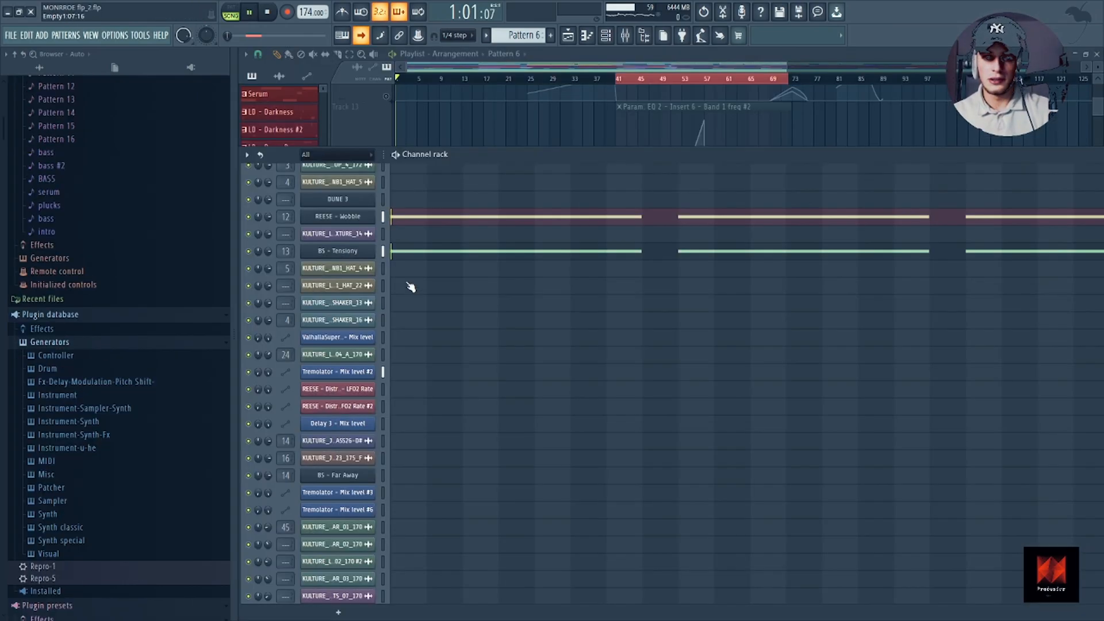
Play the bass layers and inspect the BS - Tensiony Serum patch, covering its effects, oscillators and LFO 1
key(space)
key(space)
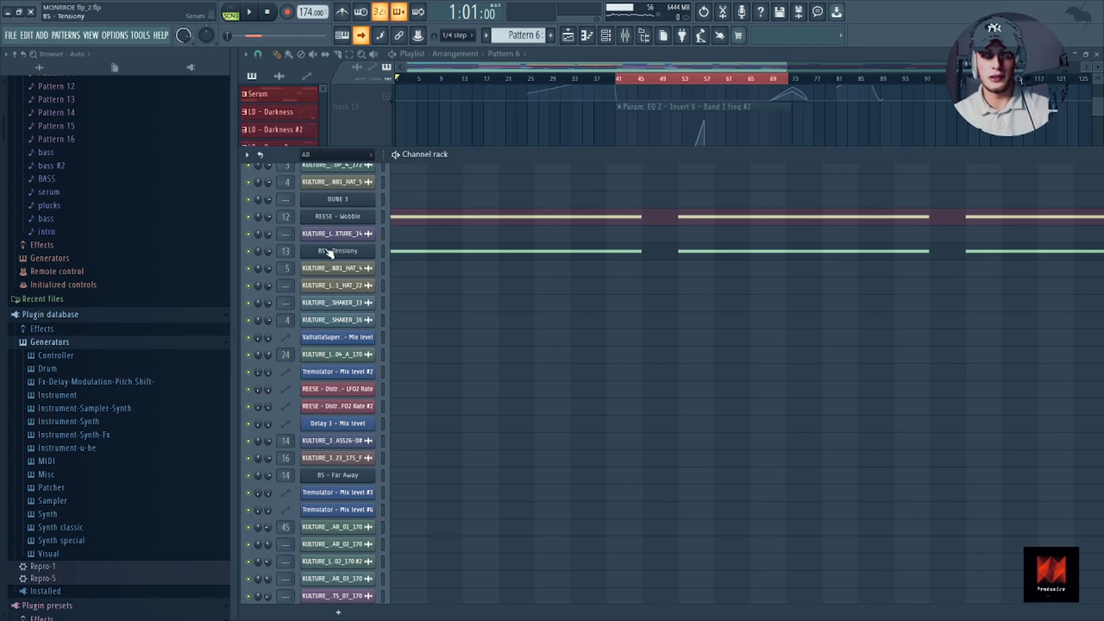
click(338, 255)
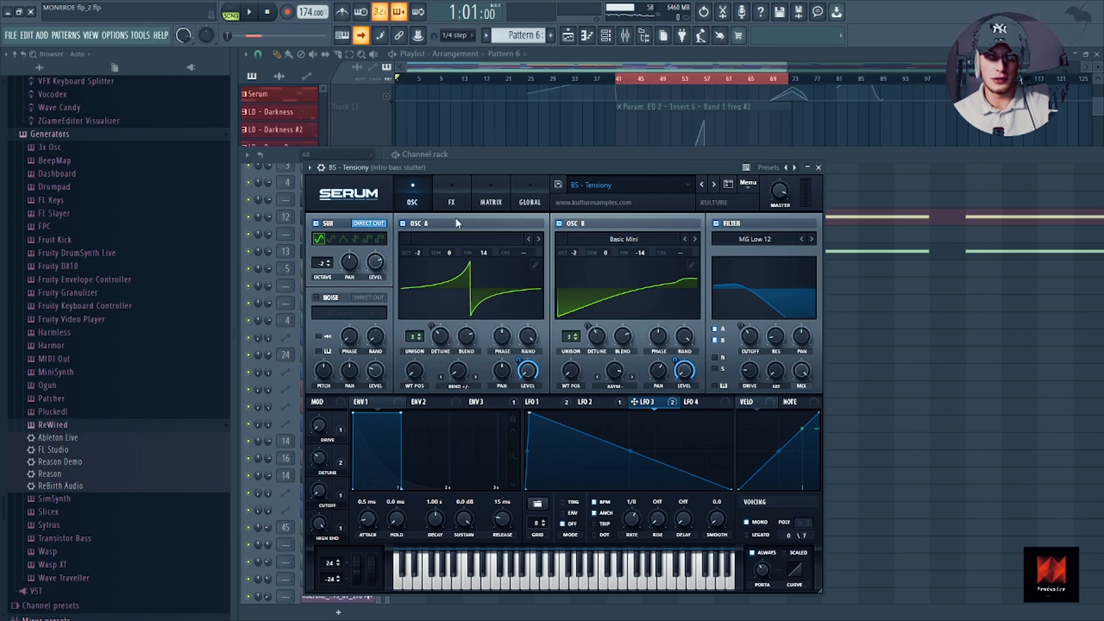
click(460, 195)
click(413, 196)
click(539, 401)
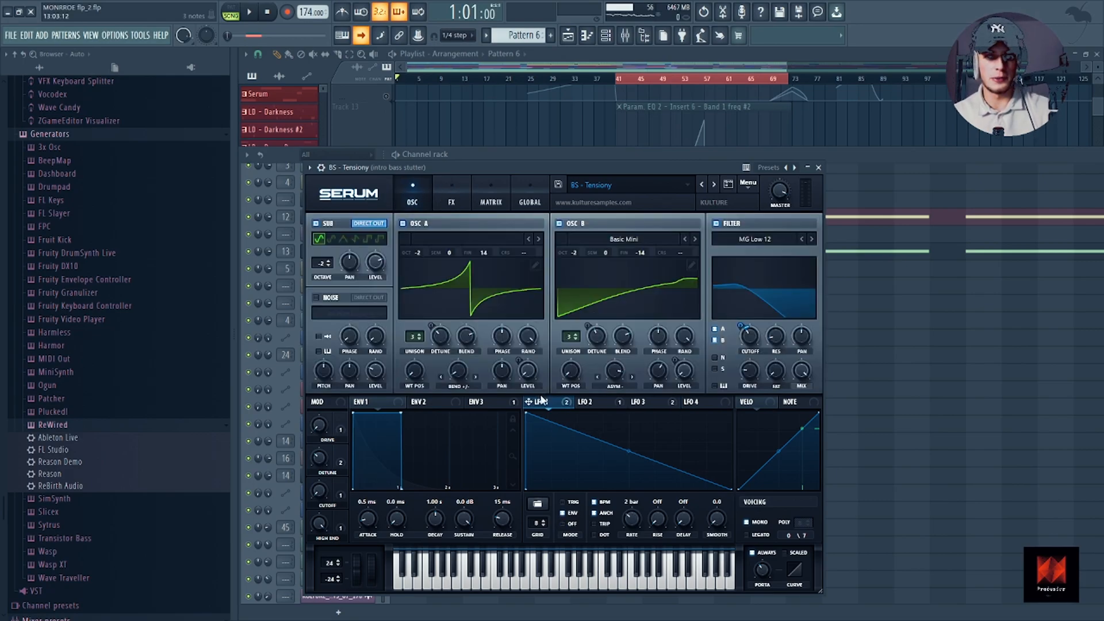
right_click(551, 402)
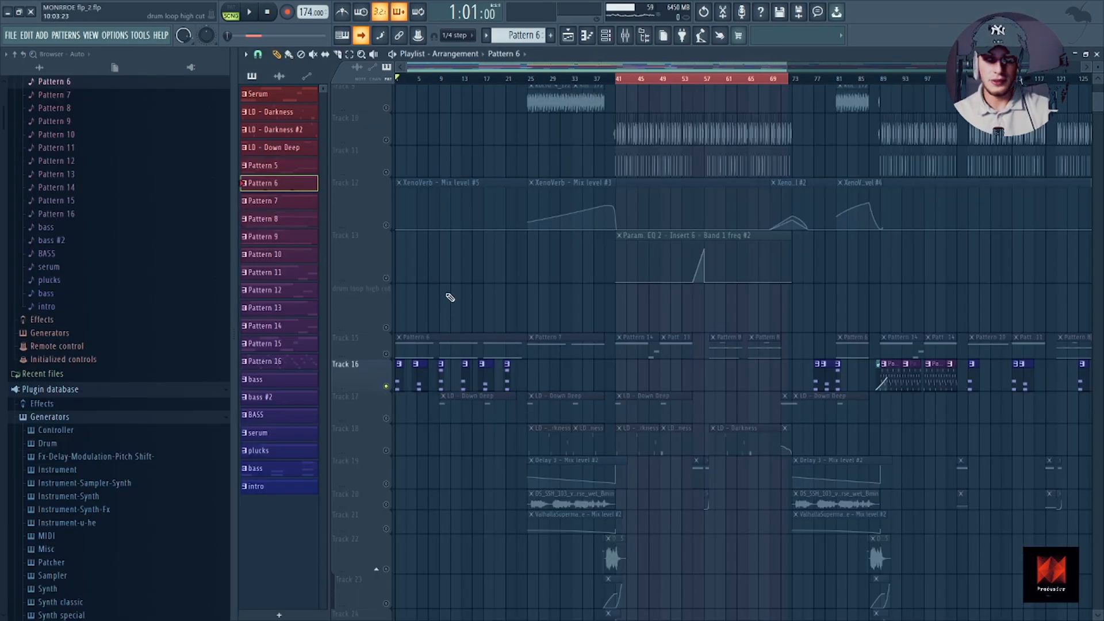
Inspect the FLEX Enlightenment preset behind the bass pattern on Track 16, then close the plugin
scroll(442, 294, up, 5)
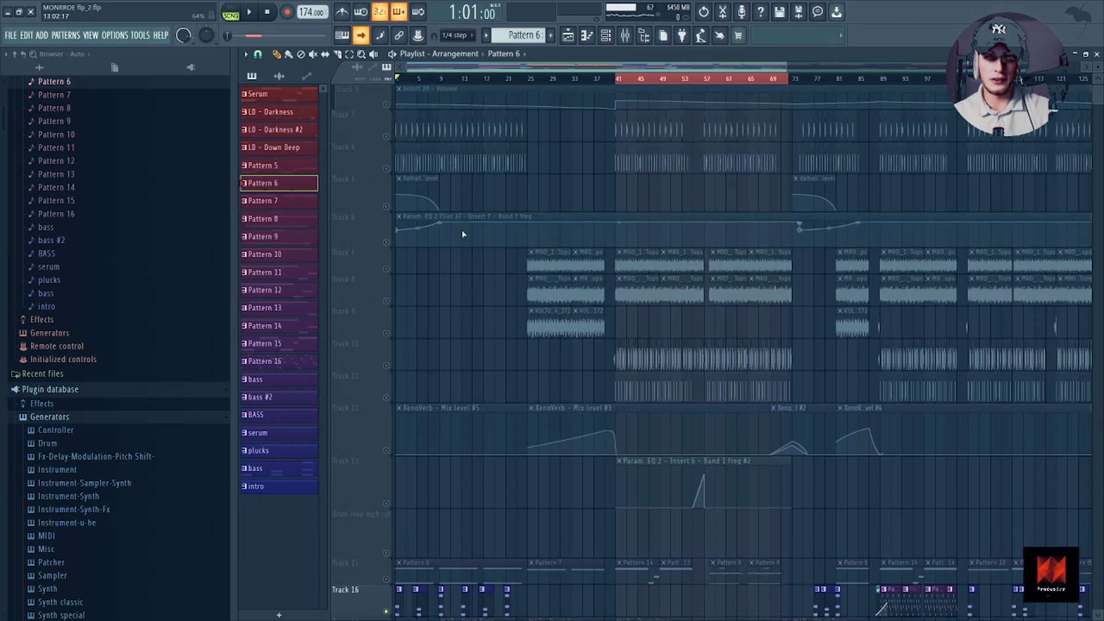
scroll(454, 278, down, 5)
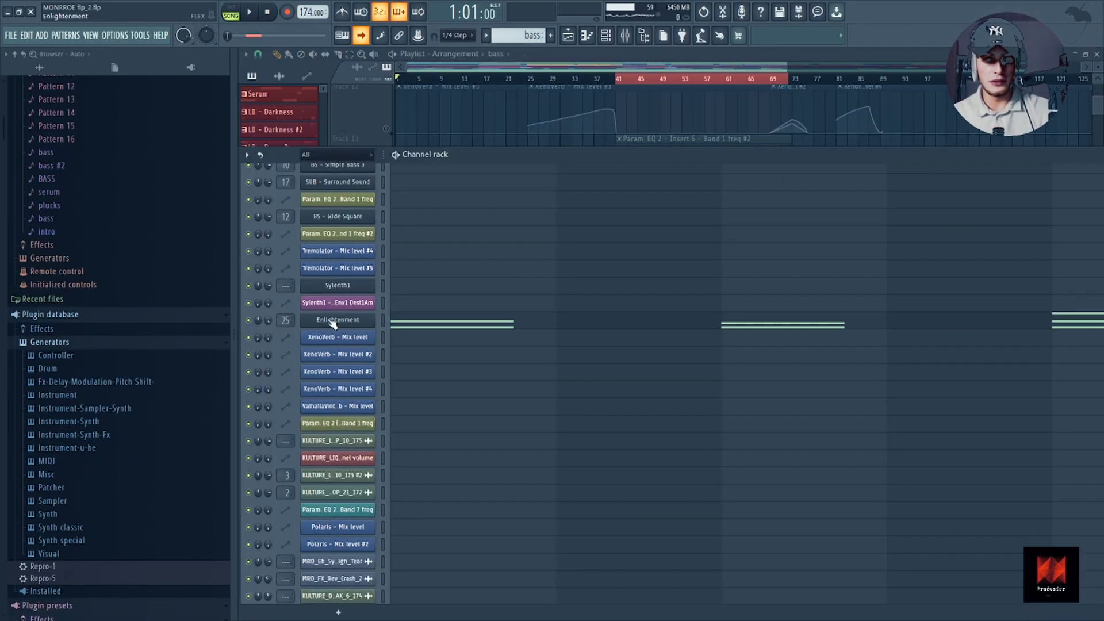
click(333, 321)
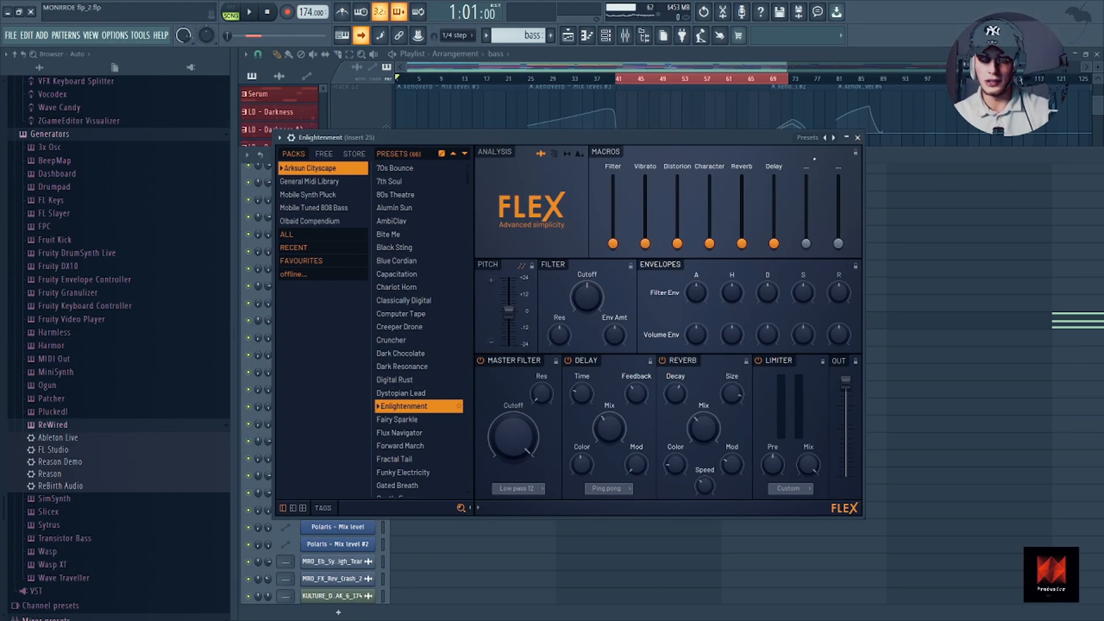
click(855, 139)
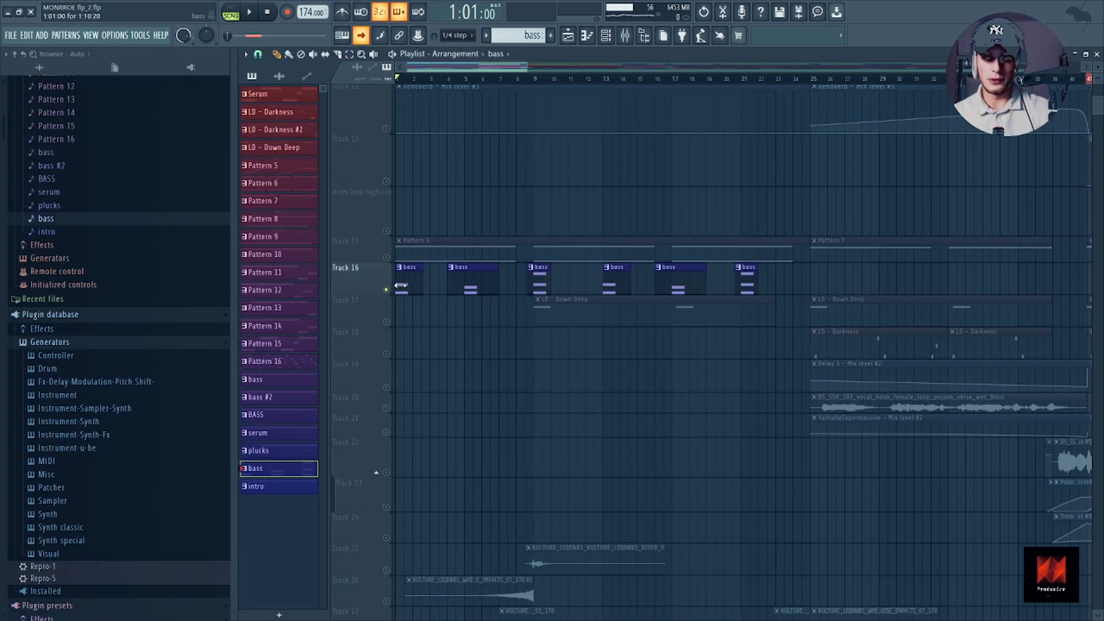
Play the soloed Track 16 bass clips and inspect the Fruity parametric EQ 2 on mixer Insert 25
scroll(409, 288, down, 3)
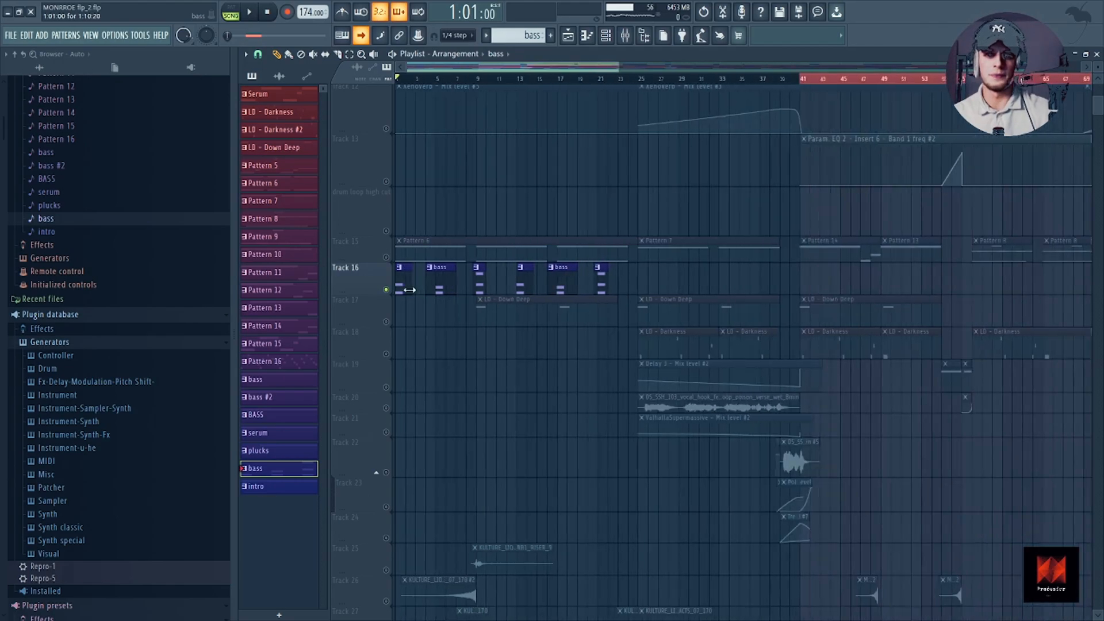
key(space)
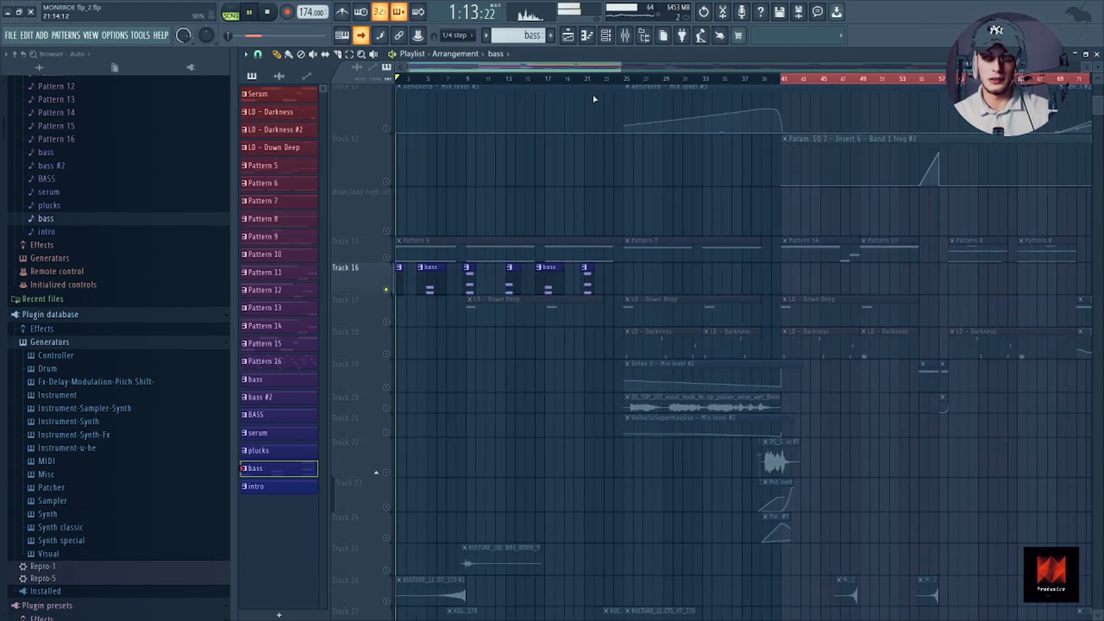
click(626, 36)
click(268, 12)
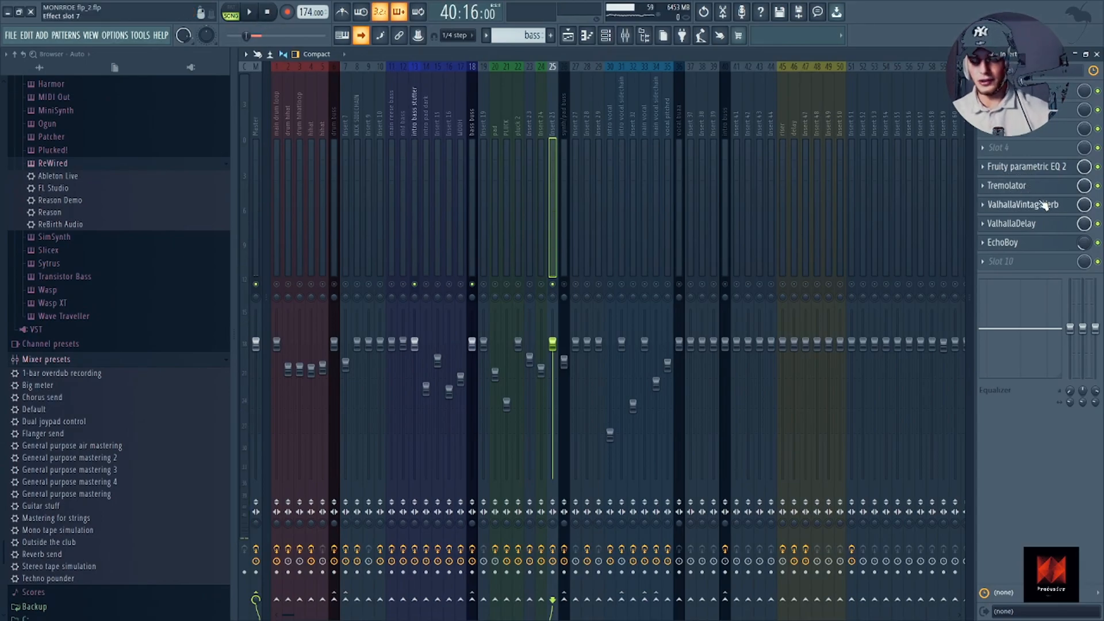
click(1021, 167)
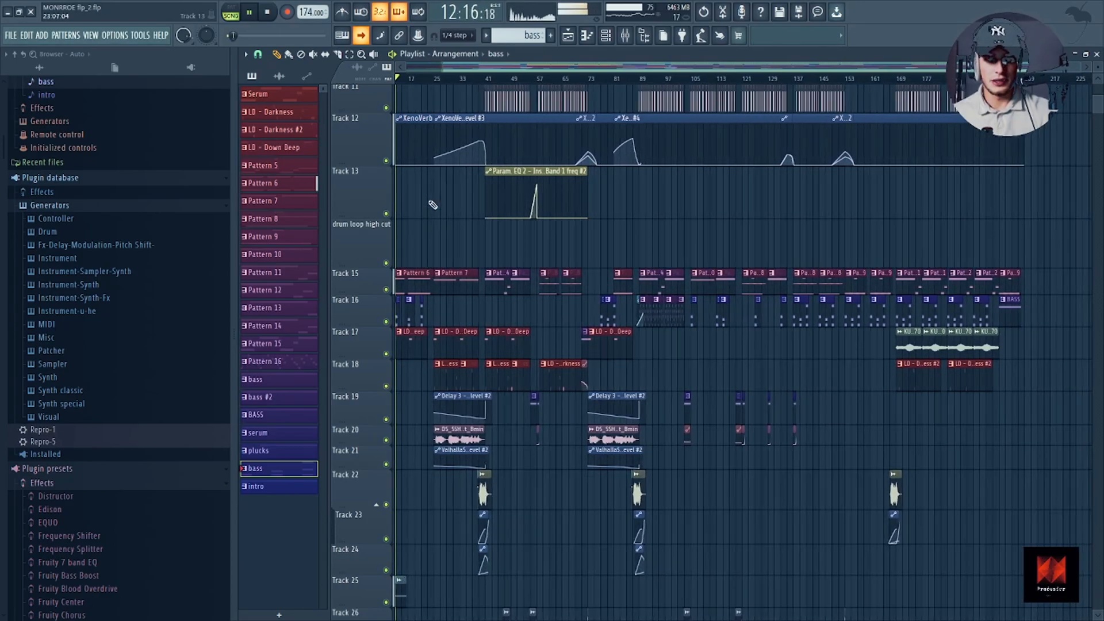
Stop playback and isolate the Track 1 pad clips together with automation Tracks 2, 6 and 12
scroll(433, 207, up, 4)
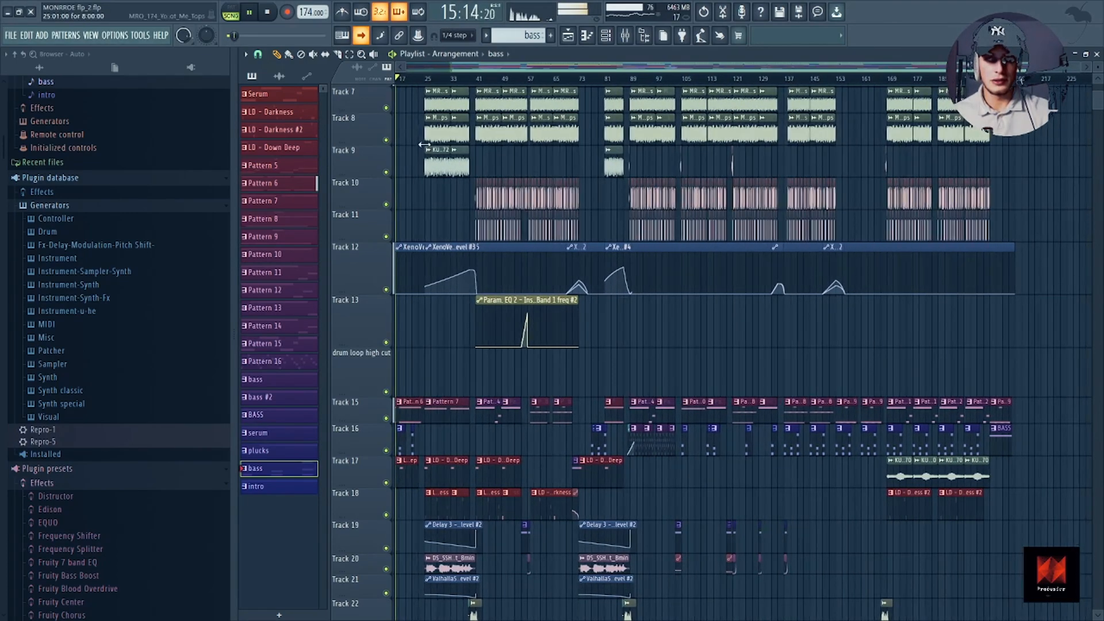
key(space)
scroll(425, 111, up, 3)
scroll(514, 91, down, 5)
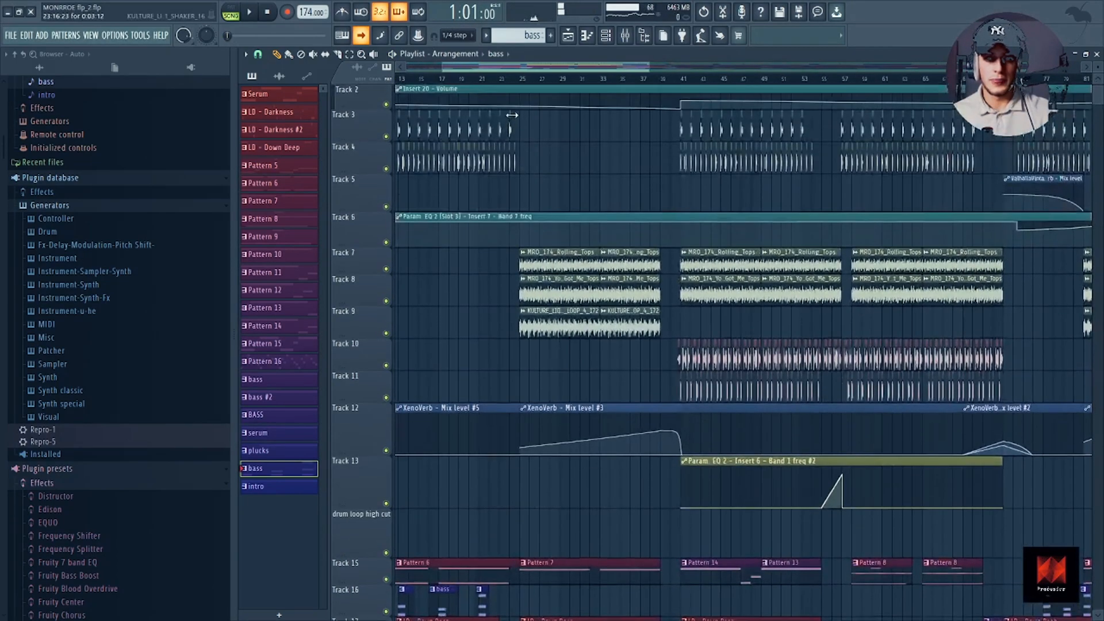
scroll(514, 90, up, 4)
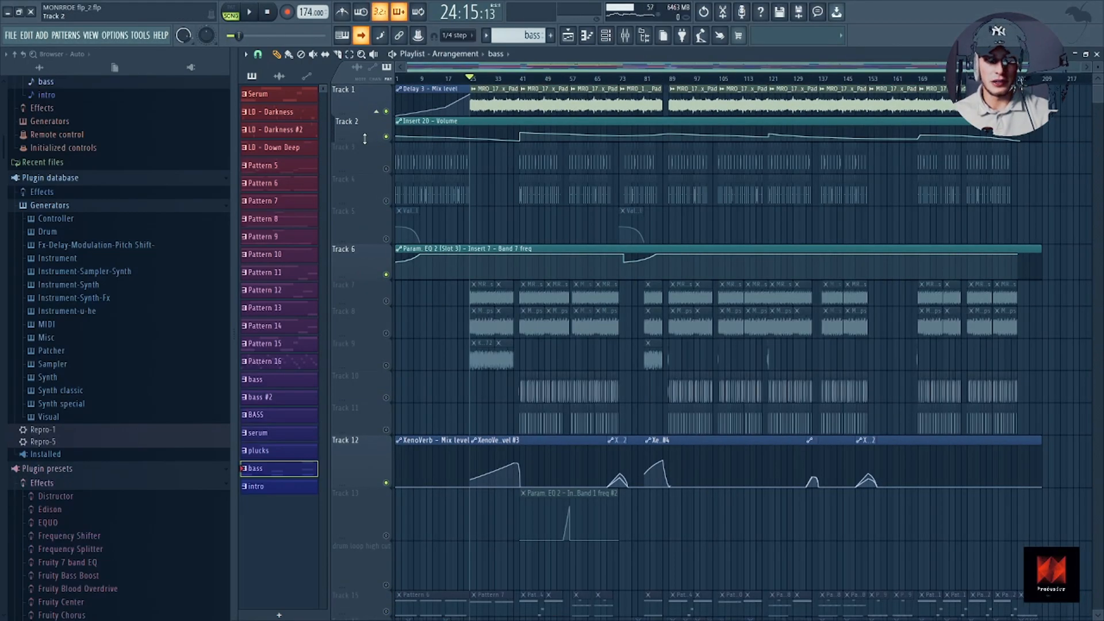
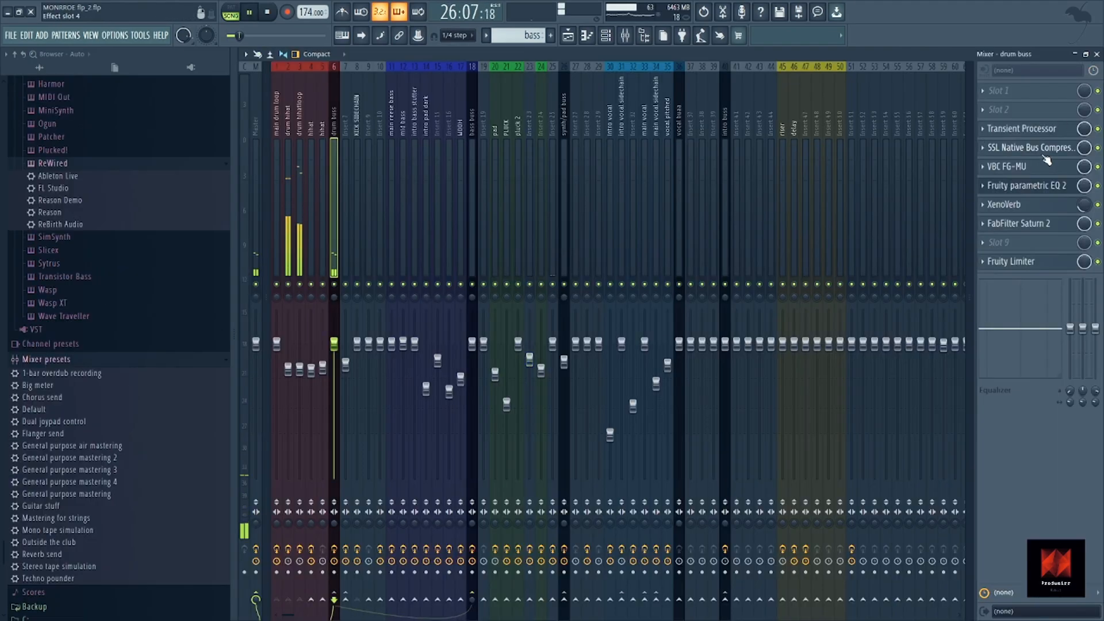
Open the Fruity parametric EQ 2 on the drum buss and examine its automated band 1 high-pass filter
click(1050, 184)
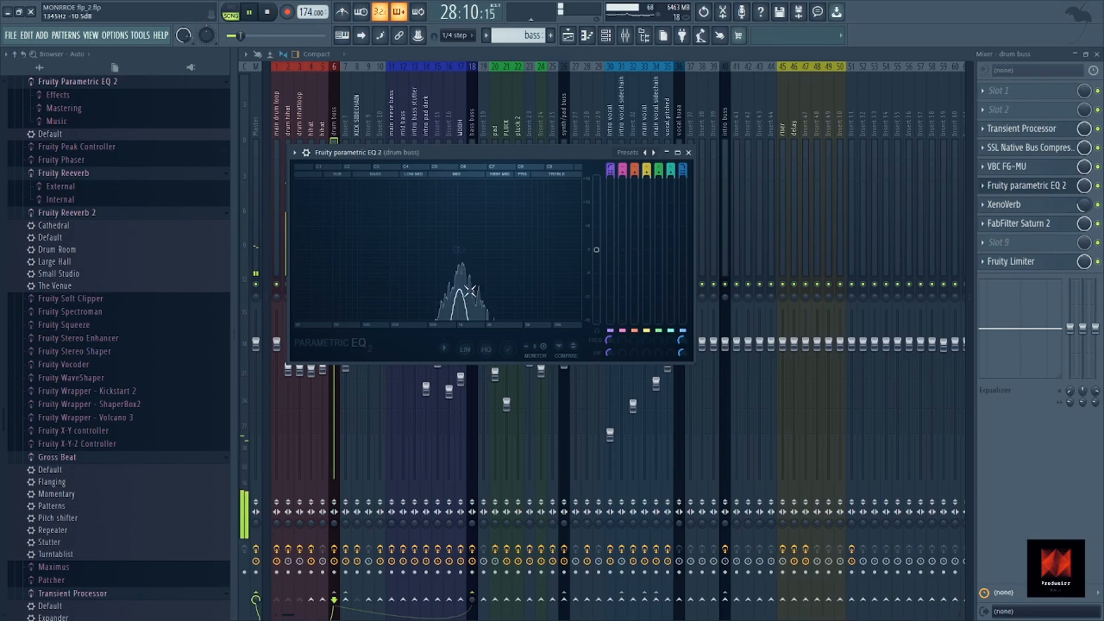
click(458, 251)
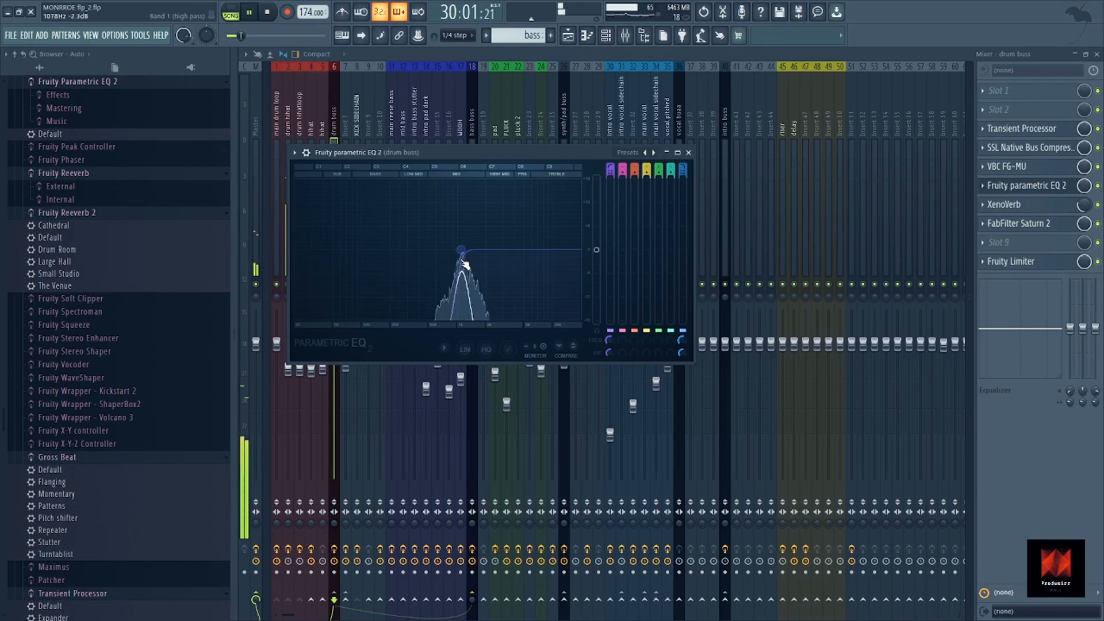
Examine the band 7 low-pass filter in the drum buss EQ, close it and view the drum filter automation in the playlist
drag(471, 259, 484, 264)
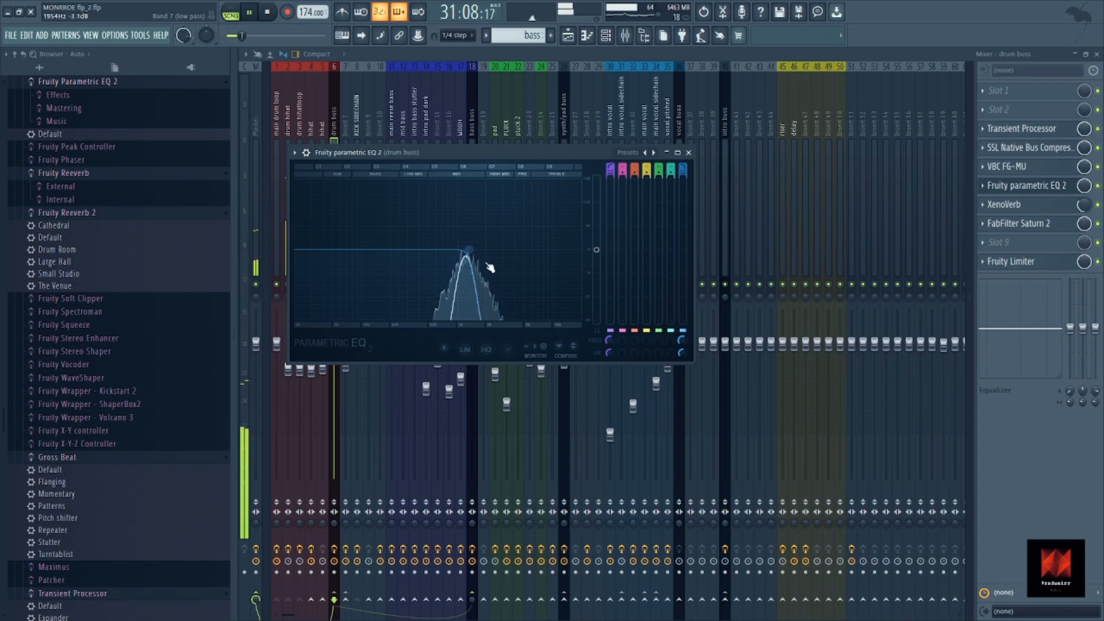
click(689, 153)
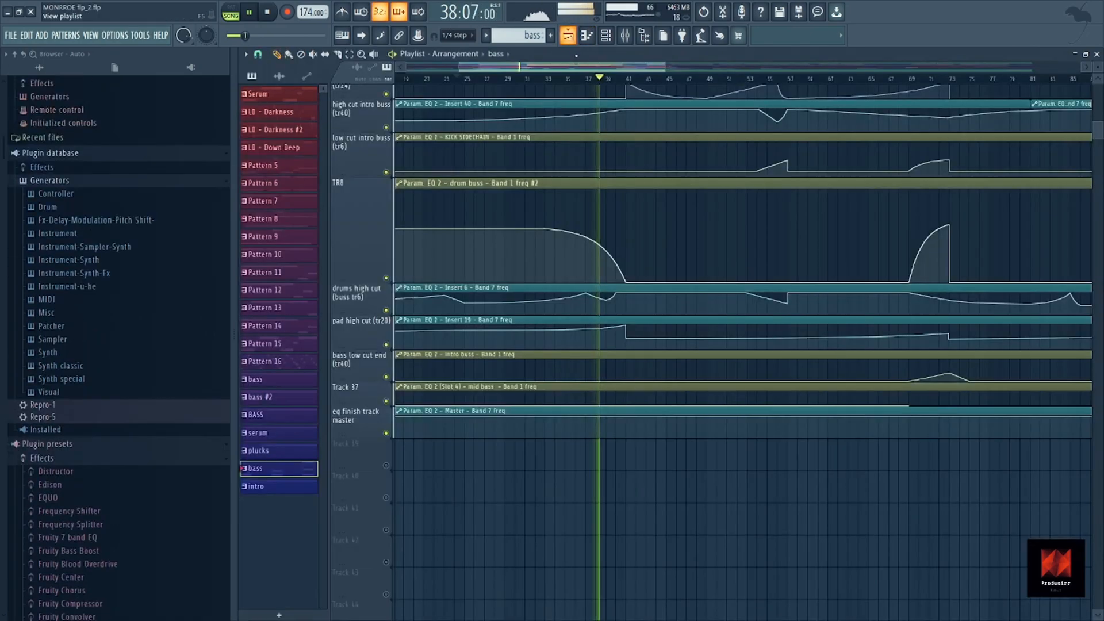
click(585, 39)
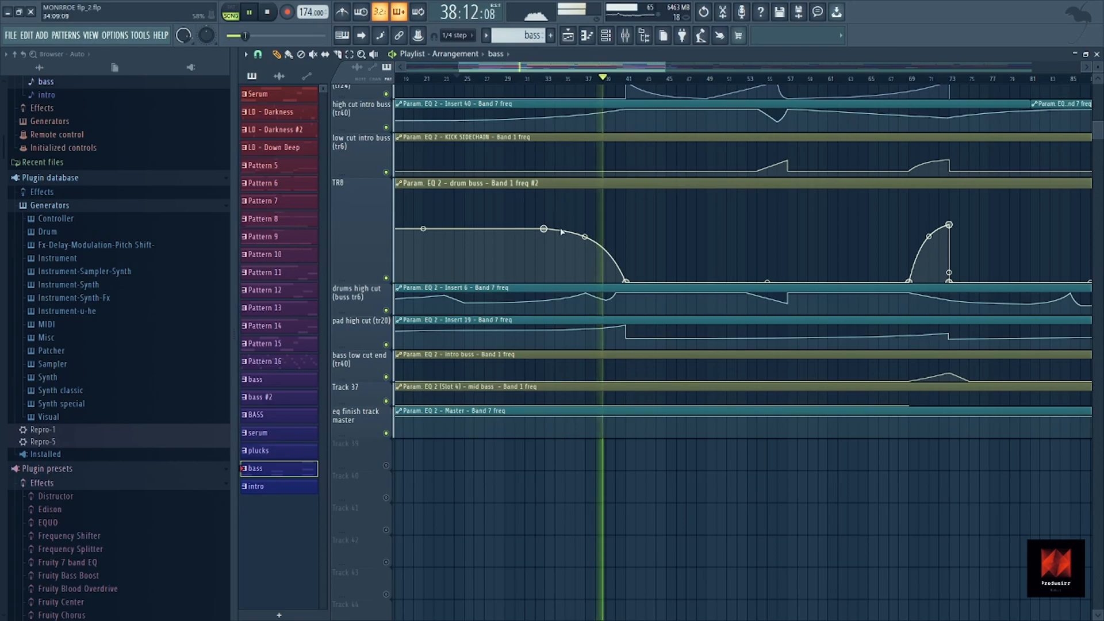
Isolate Track 18 and play its LD - Darkness clips from bar 24
scroll(558, 228, up, 2)
scroll(627, 149, up, 2)
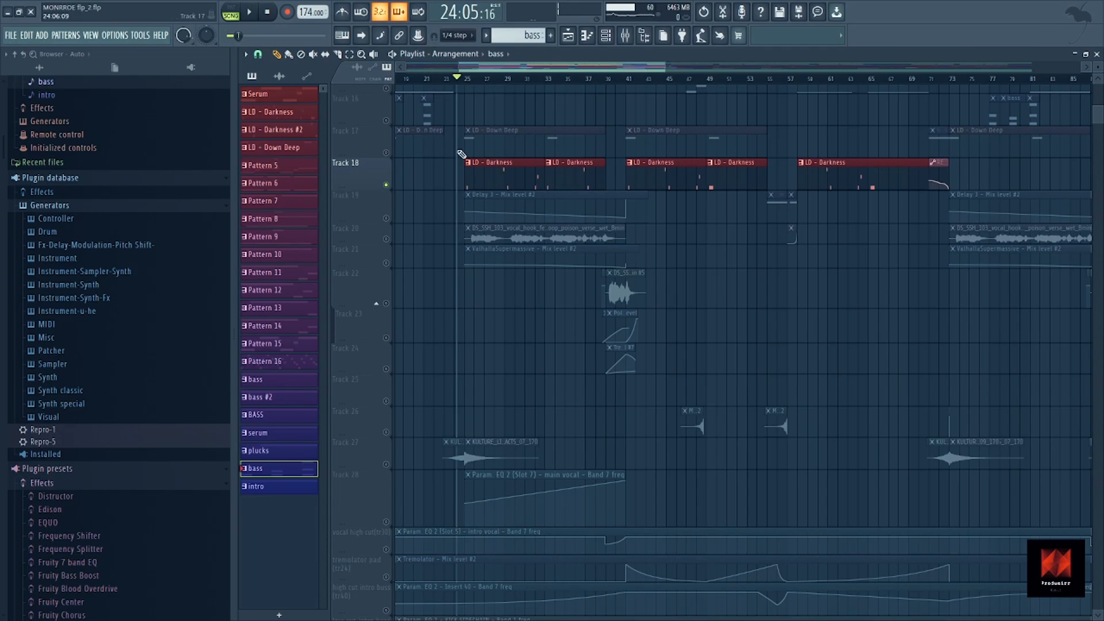
scroll(475, 136, up, 2)
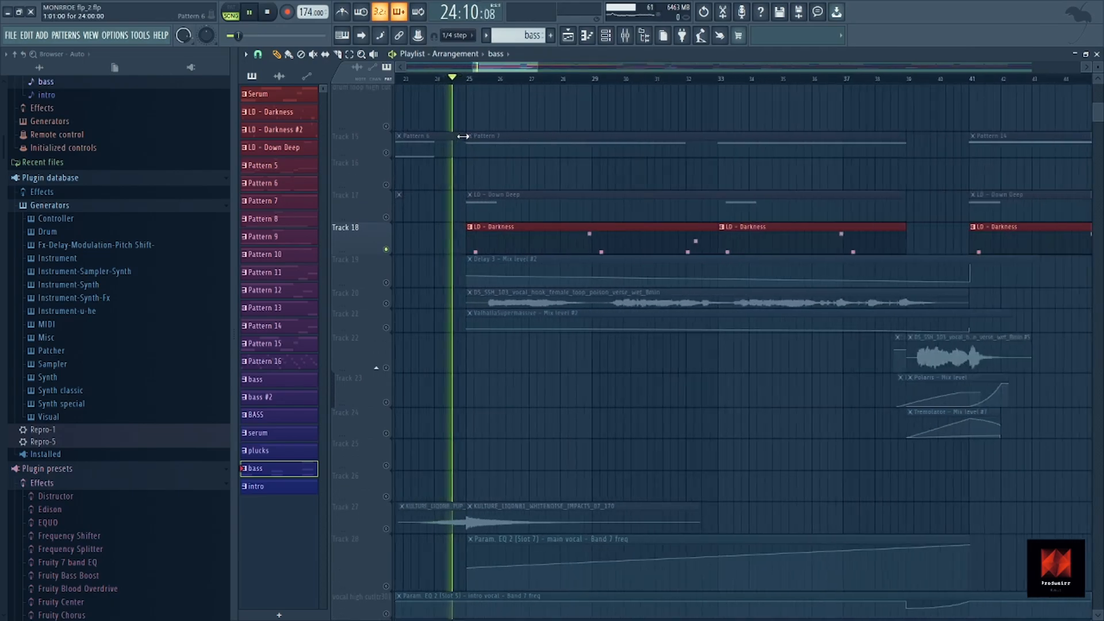
scroll(490, 148, down, 3)
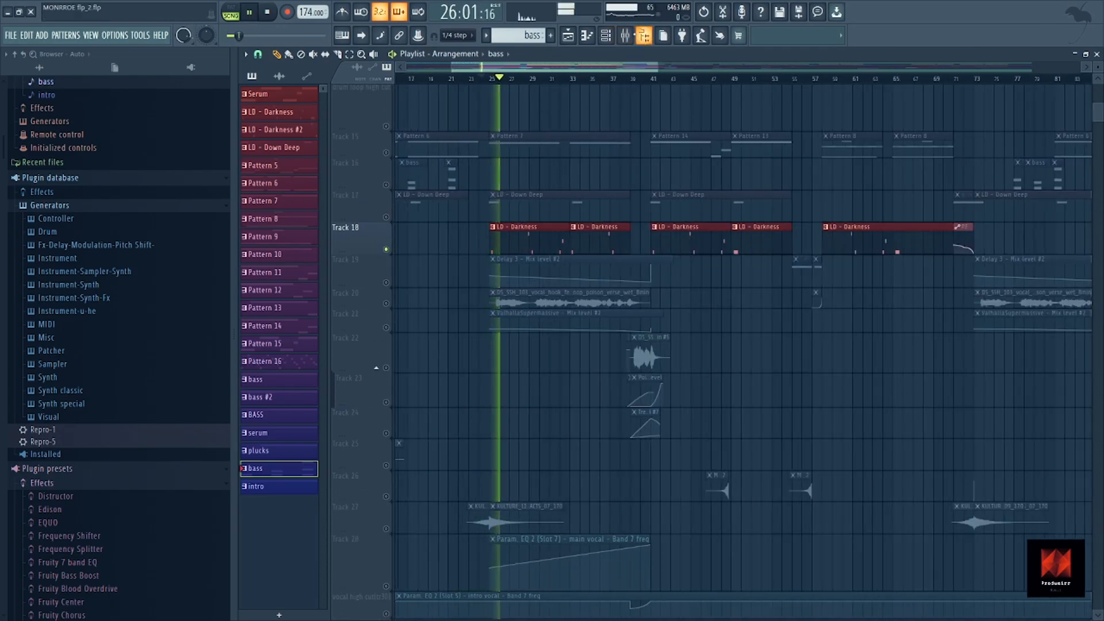
List all channels in the channel rack and inspect the Serum preset behind the LD - Darkness pattern
click(626, 37)
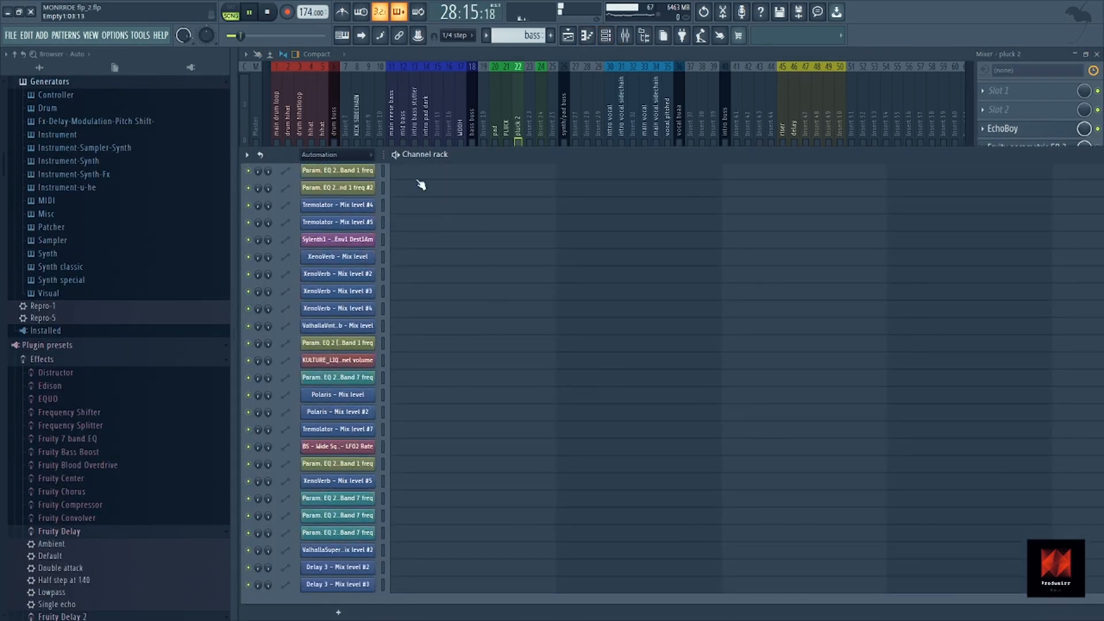
click(358, 155)
click(351, 167)
scroll(452, 276, down, 5)
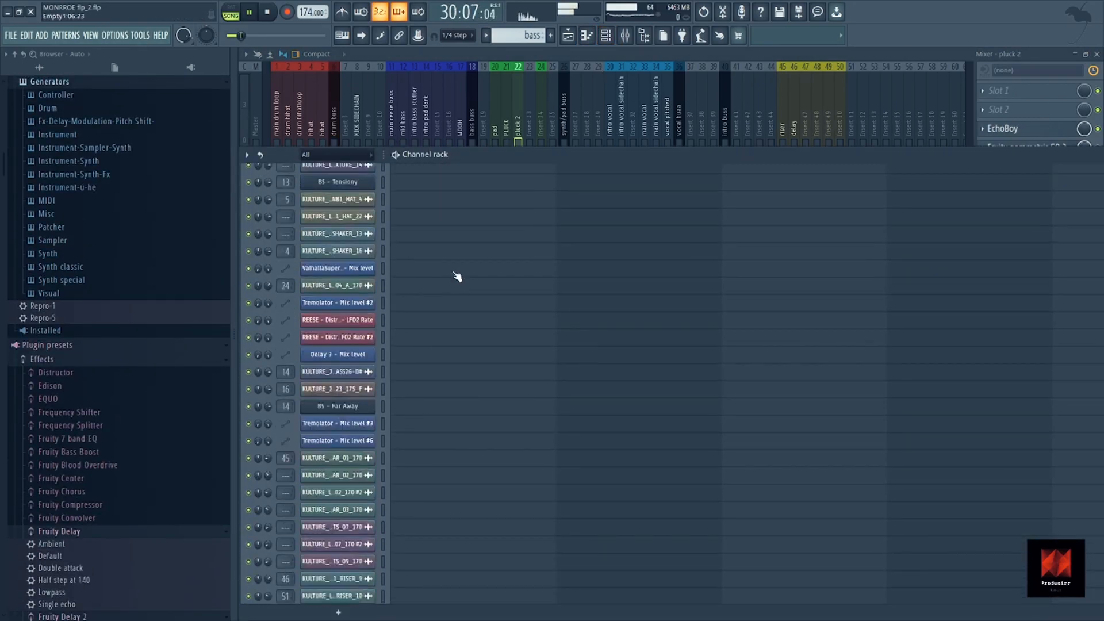
scroll(459, 274, up, 10)
scroll(463, 274, down, 10)
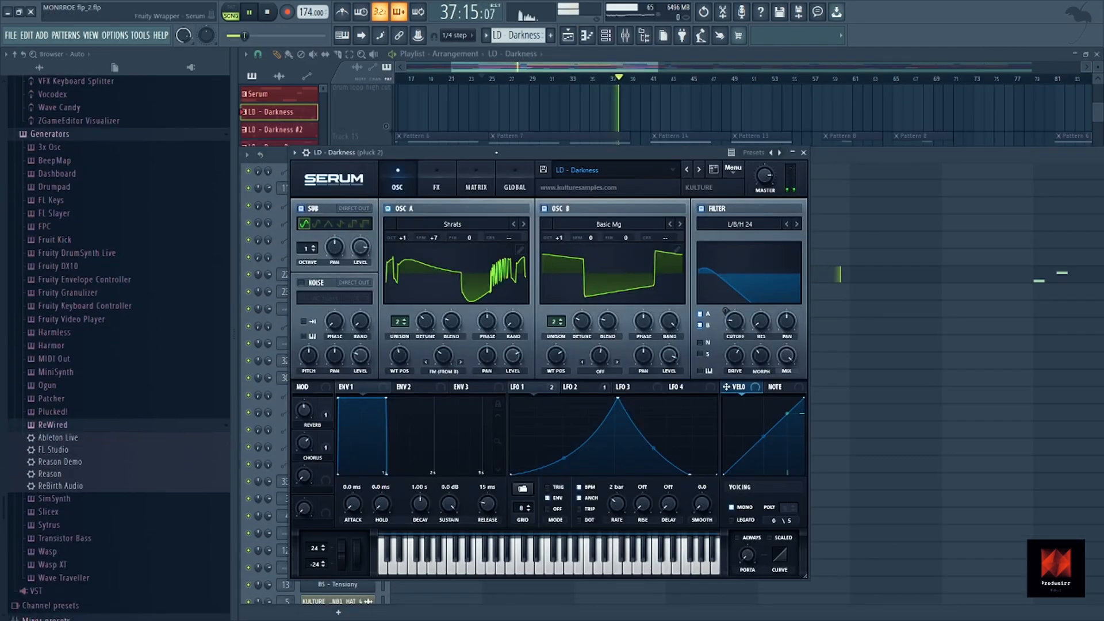
drag(508, 152, 524, 138)
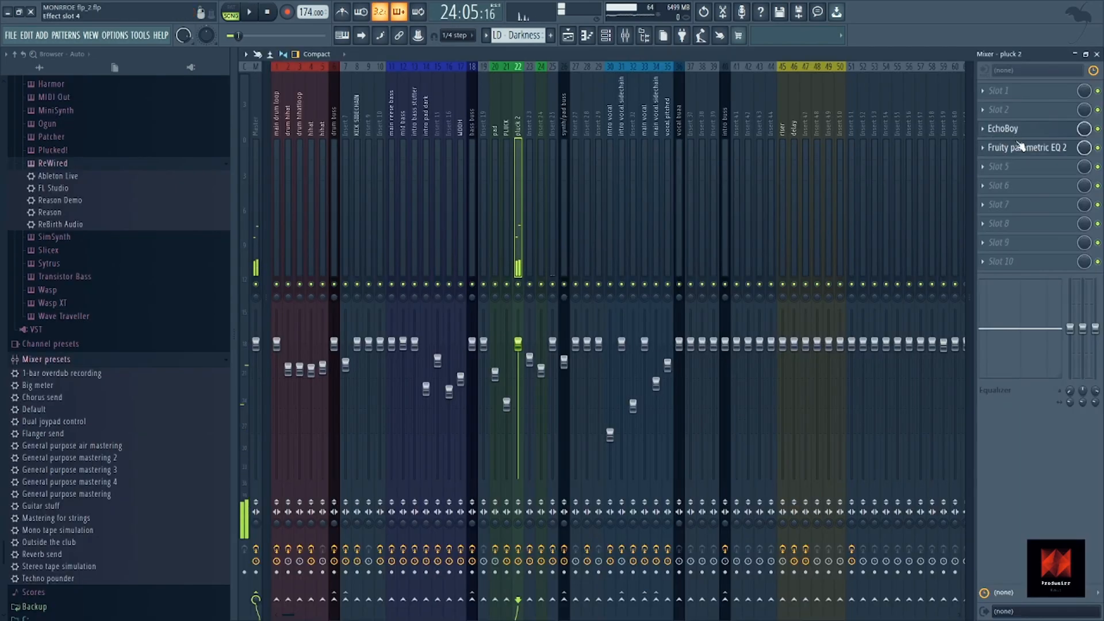
Inspect the EchoBoy and Fruity parametric EQ 2 effects on the pluck 2 mixer insert
click(1012, 133)
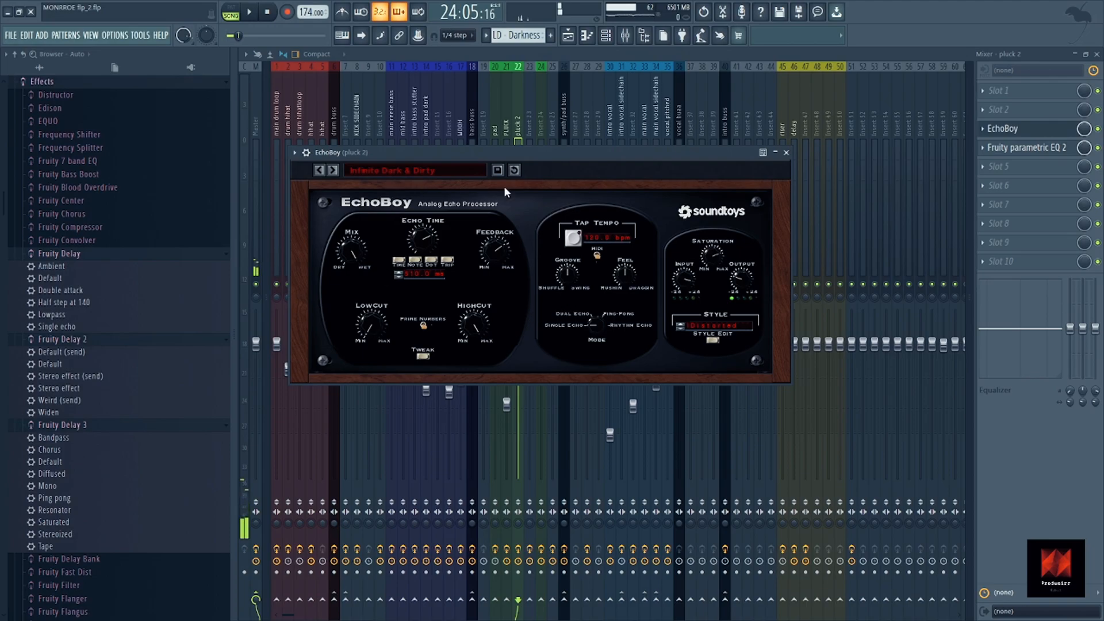
click(786, 152)
click(1012, 147)
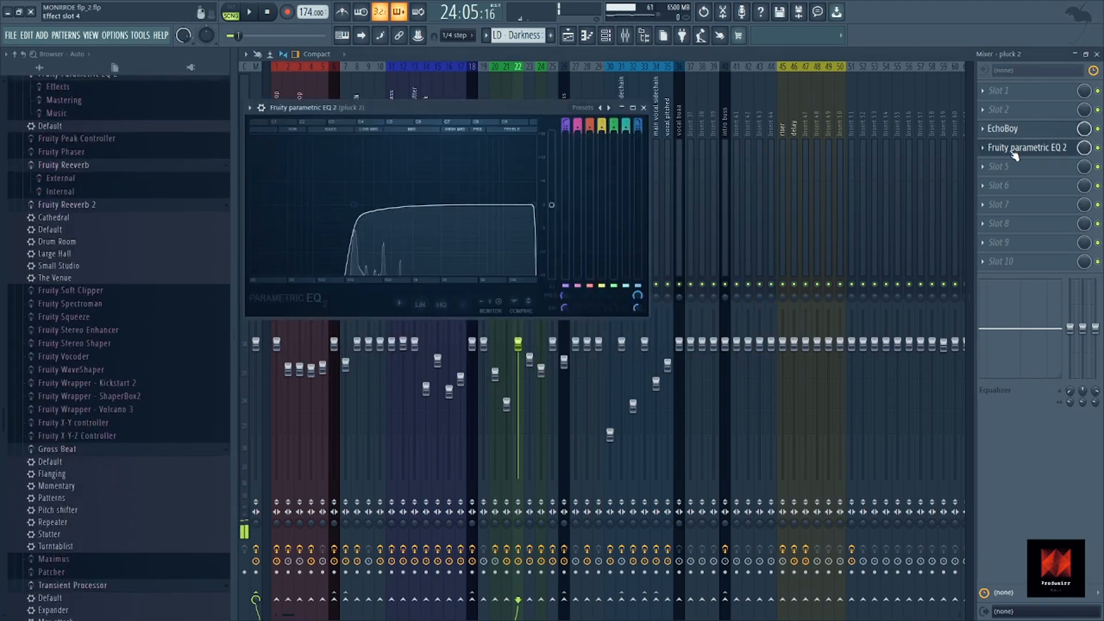
Place the playhead at the start of the vocal hook and isolate Tracks 19, 20 and 21, muting Track 18
key(F5)
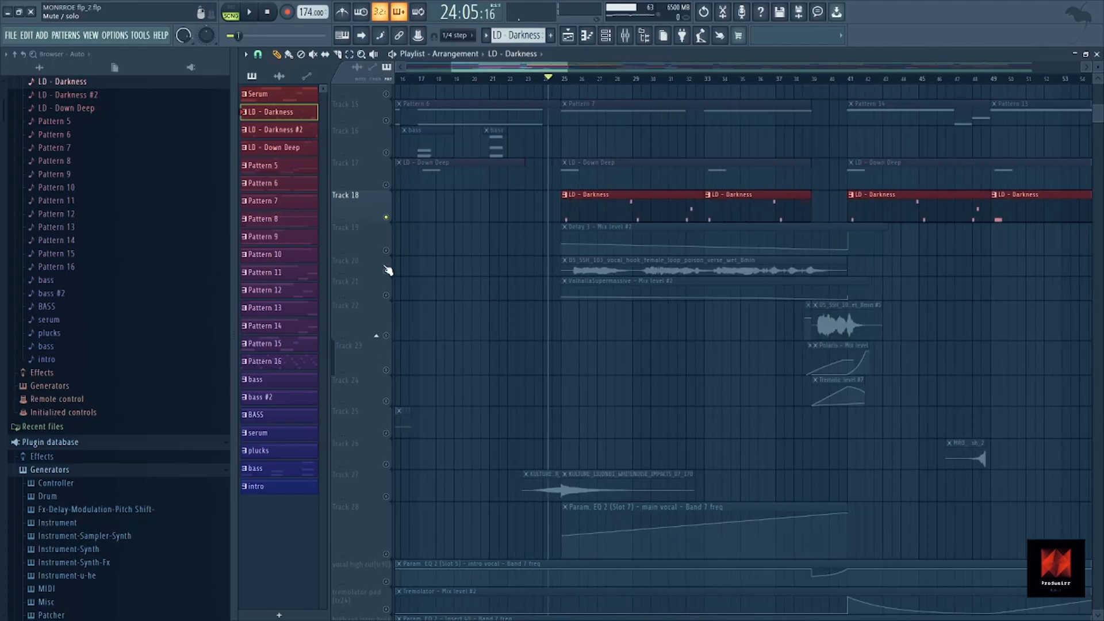
click(386, 271)
click(387, 295)
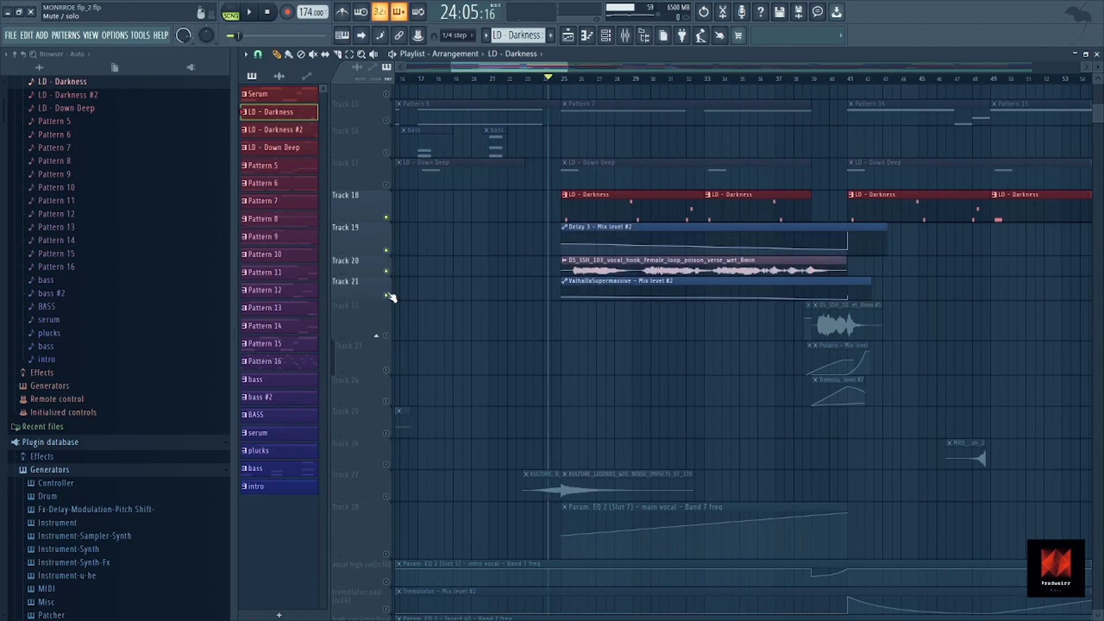
click(565, 83)
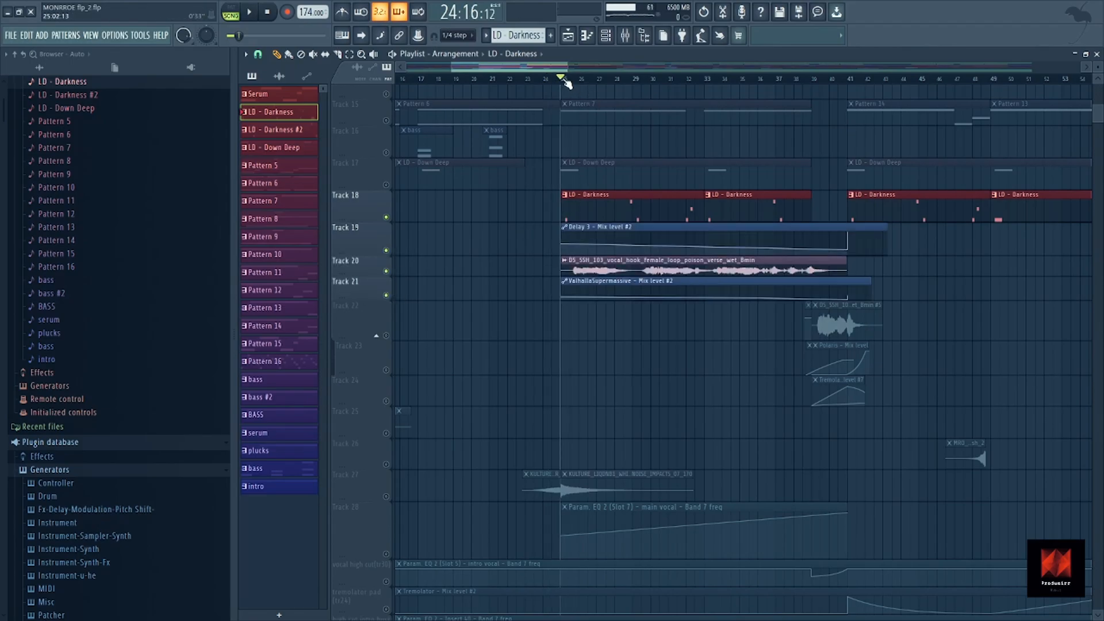
click(386, 218)
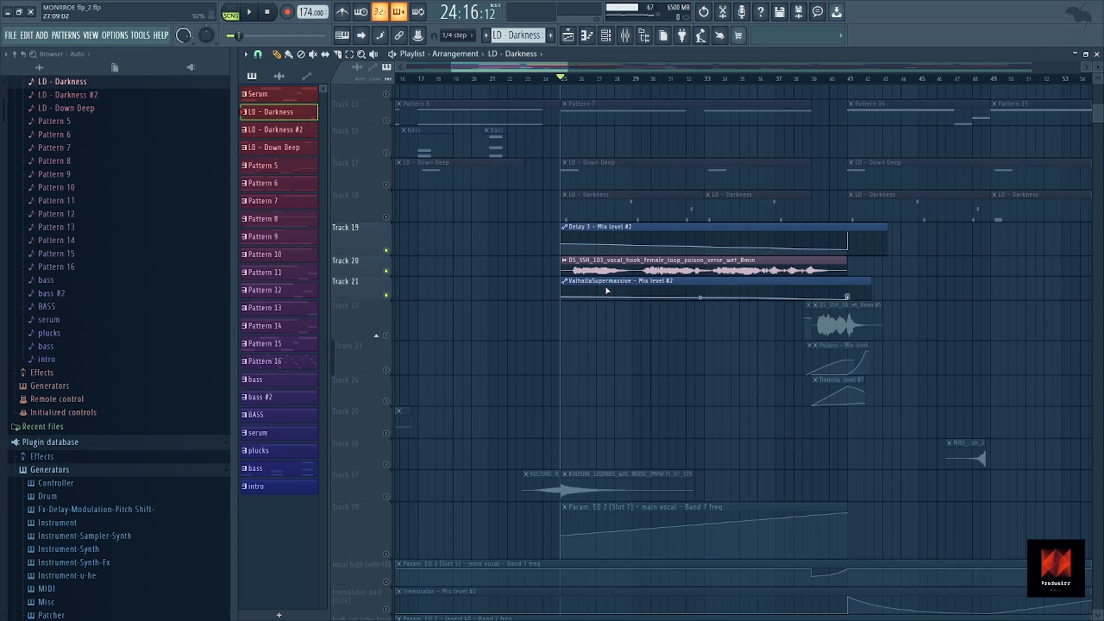
Play the vocal hook on Track 20 and compare the intro vocal sidechain insert's effects with their mix level automation
scroll(609, 292, down, 2)
scroll(619, 287, up, 1)
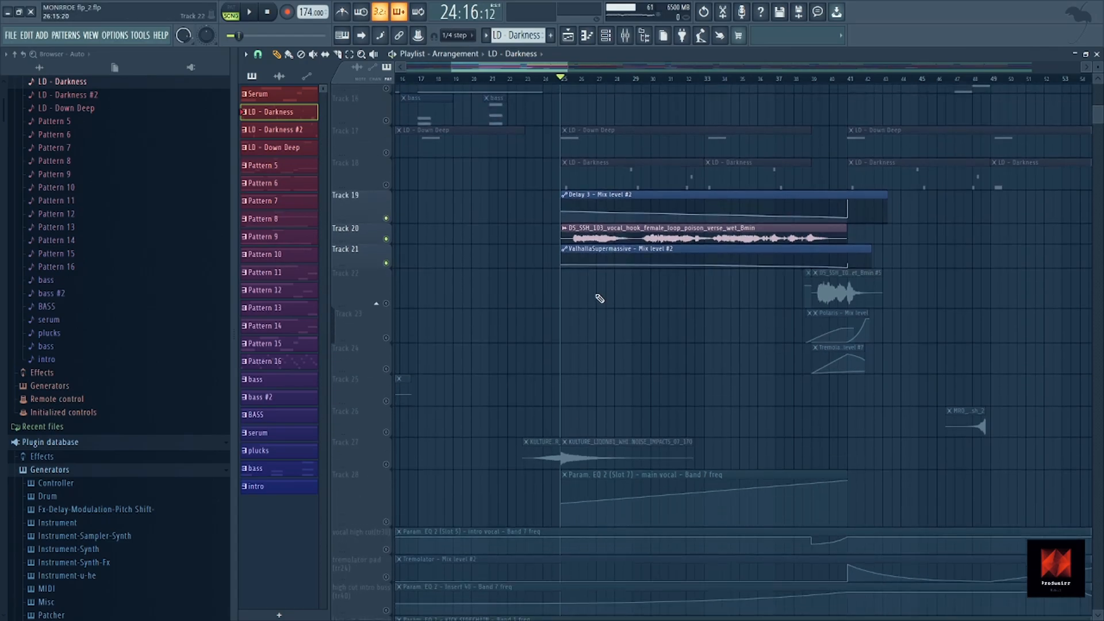
key(space)
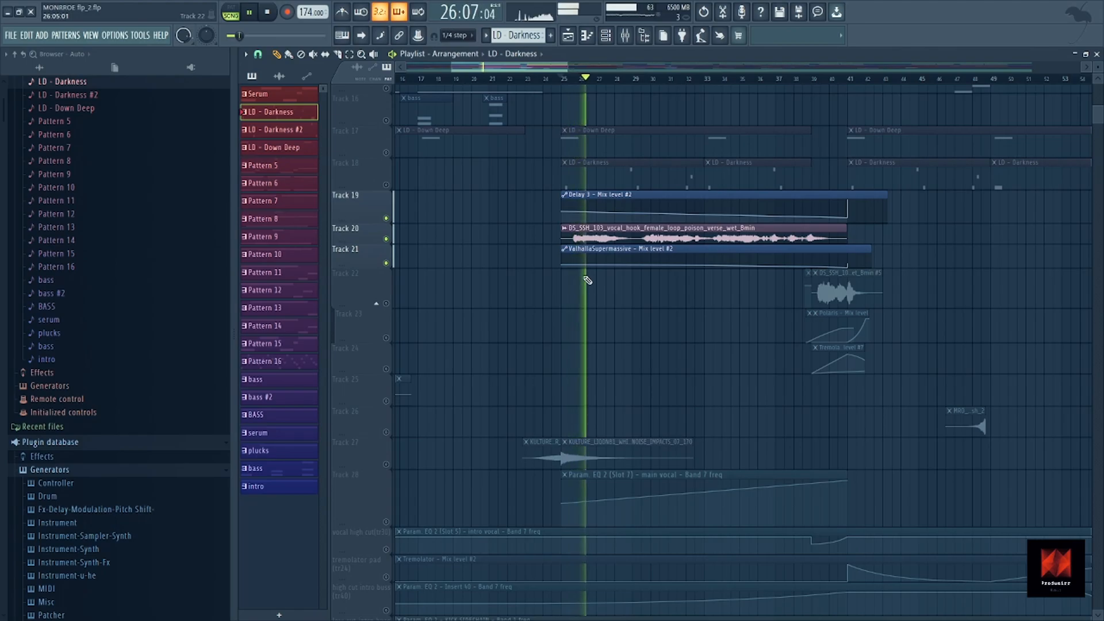
click(626, 37)
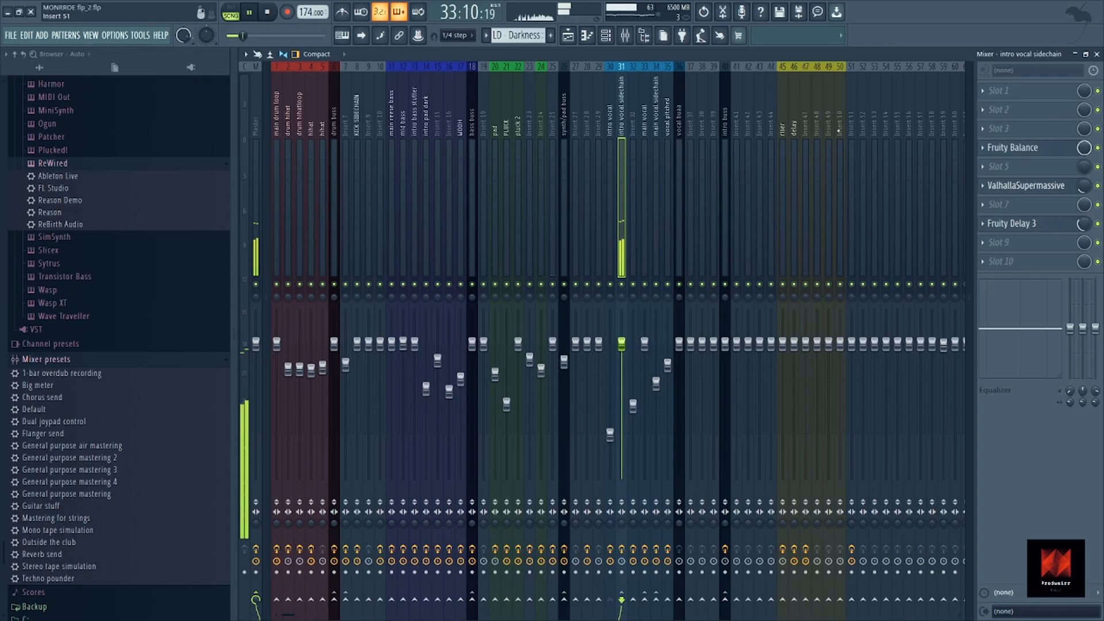
click(568, 37)
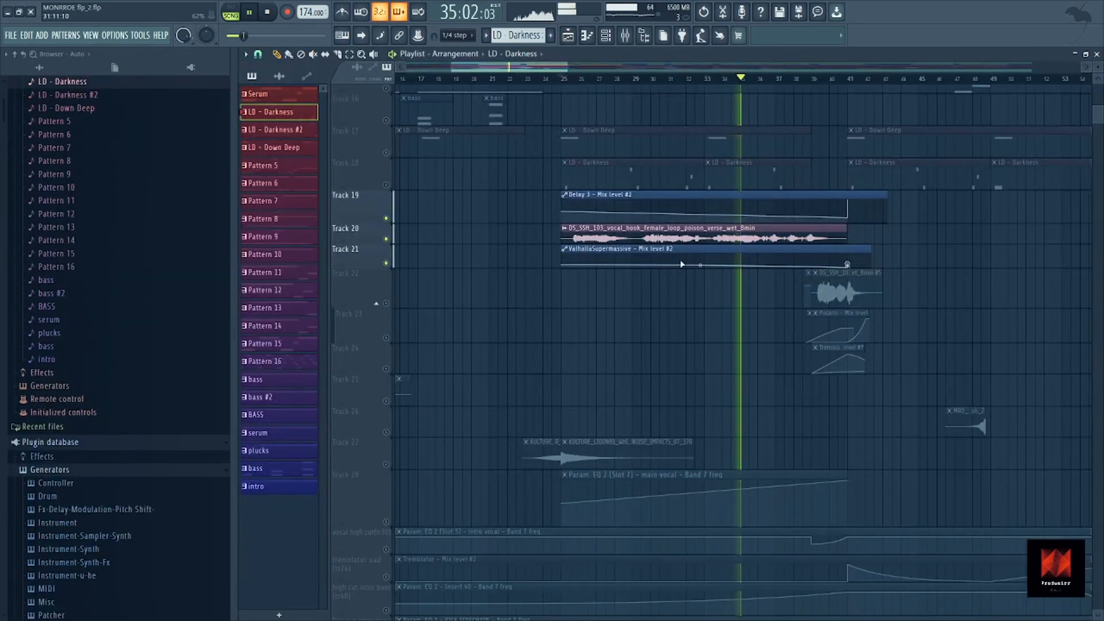
Add Fruity parametric EQ 2 to slot 9 of intro vocal sidechain, with band 1 low shelf at -18 dB and about 205 Hz
click(625, 36)
click(1024, 239)
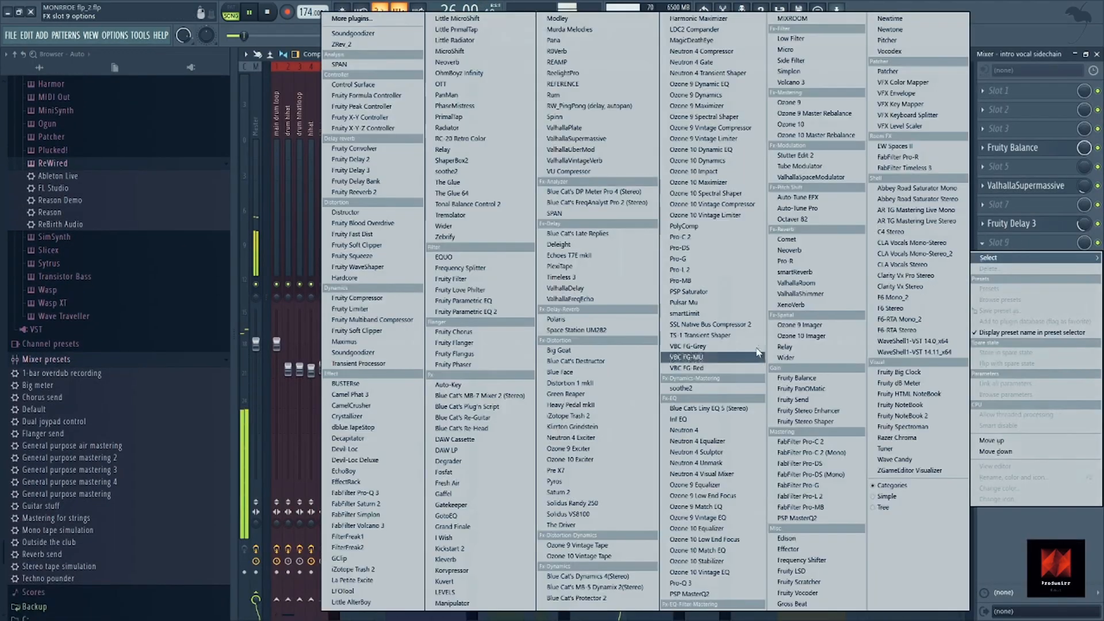
click(489, 311)
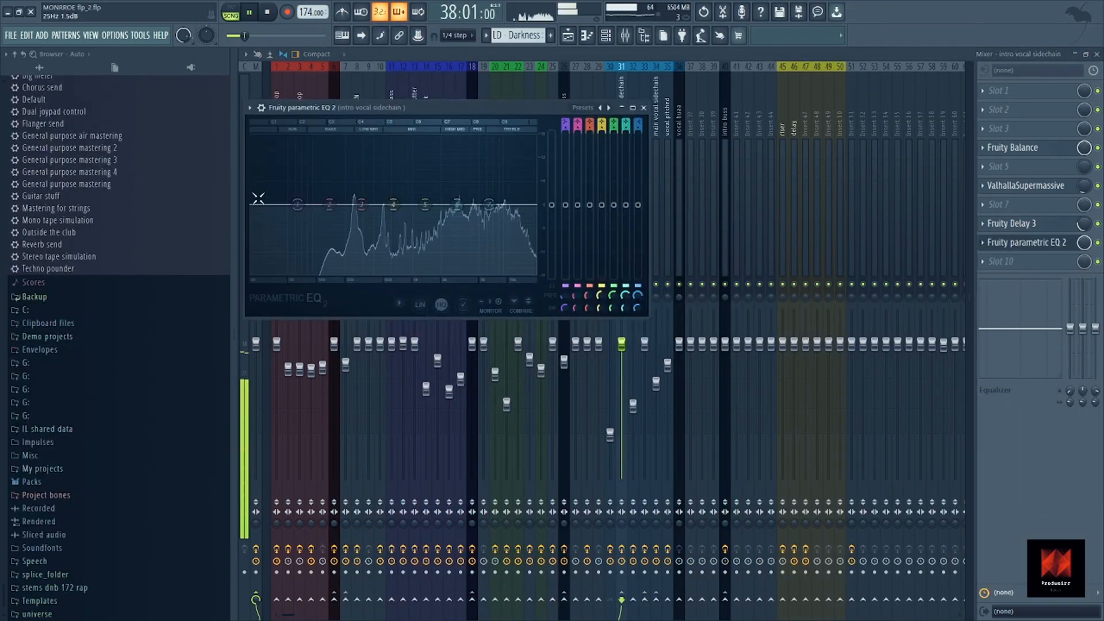
drag(297, 204, 345, 271)
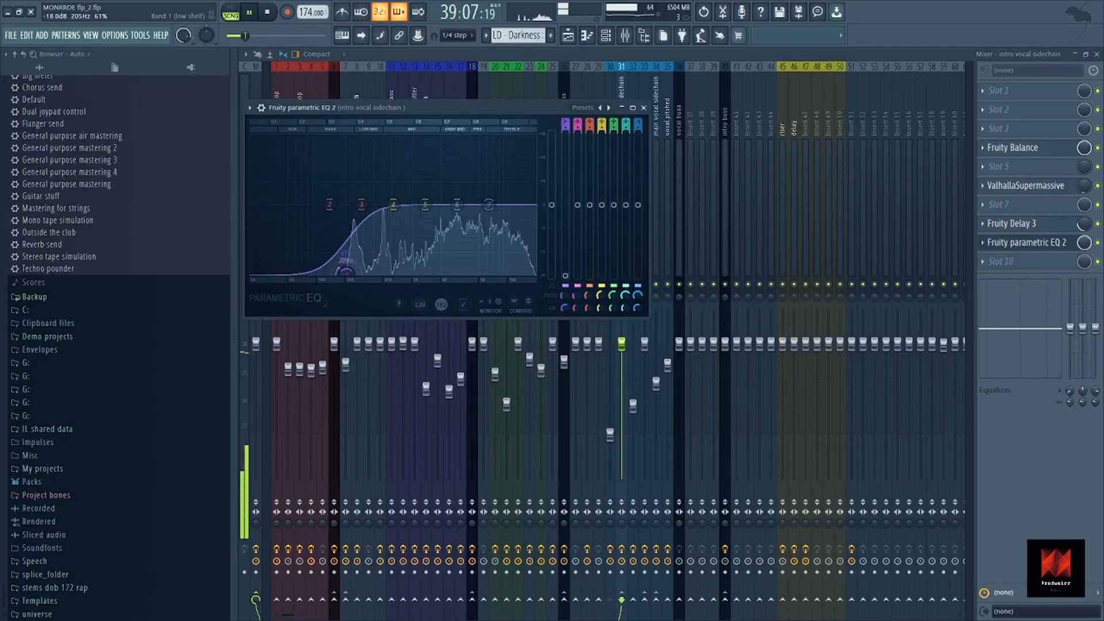
click(644, 108)
Stop playback and unmute Tracks 22, 23 and 24, holding the short vocal clip and its Polaris and Tremolator automation
click(568, 35)
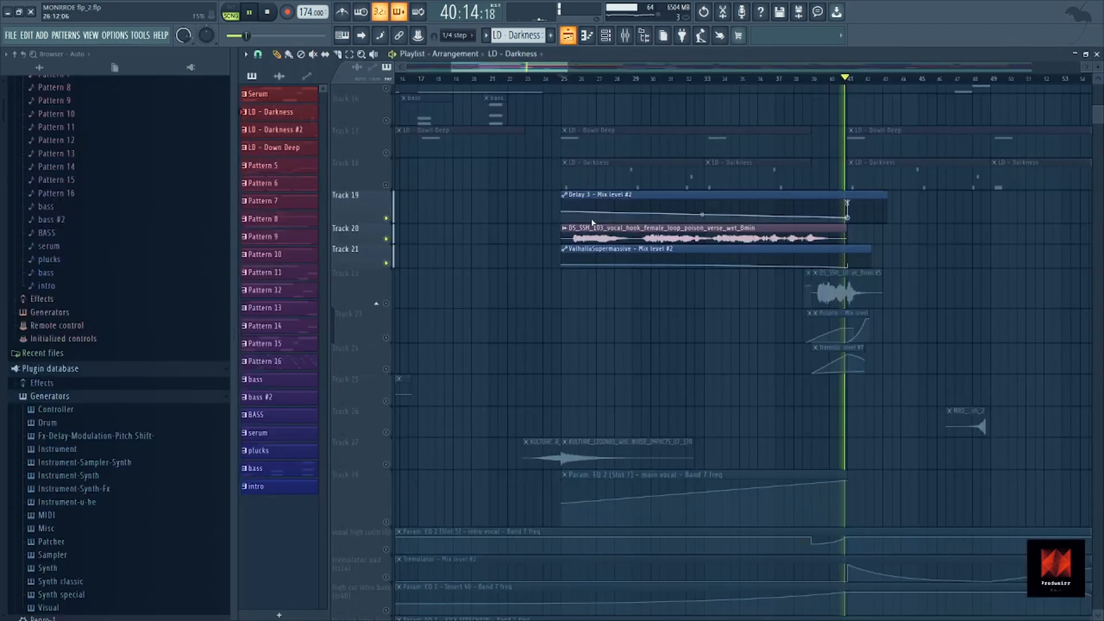
scroll(595, 210, down, 4)
key(space)
scroll(671, 276, up, 3)
scroll(407, 305, down, 4)
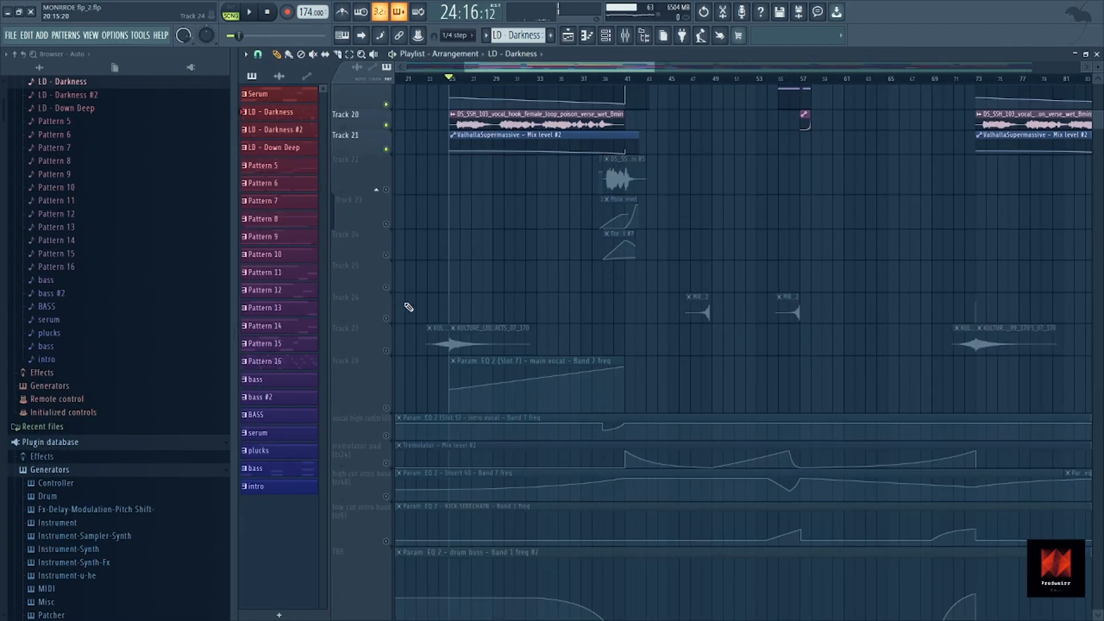
scroll(410, 296, up, 3)
click(386, 271)
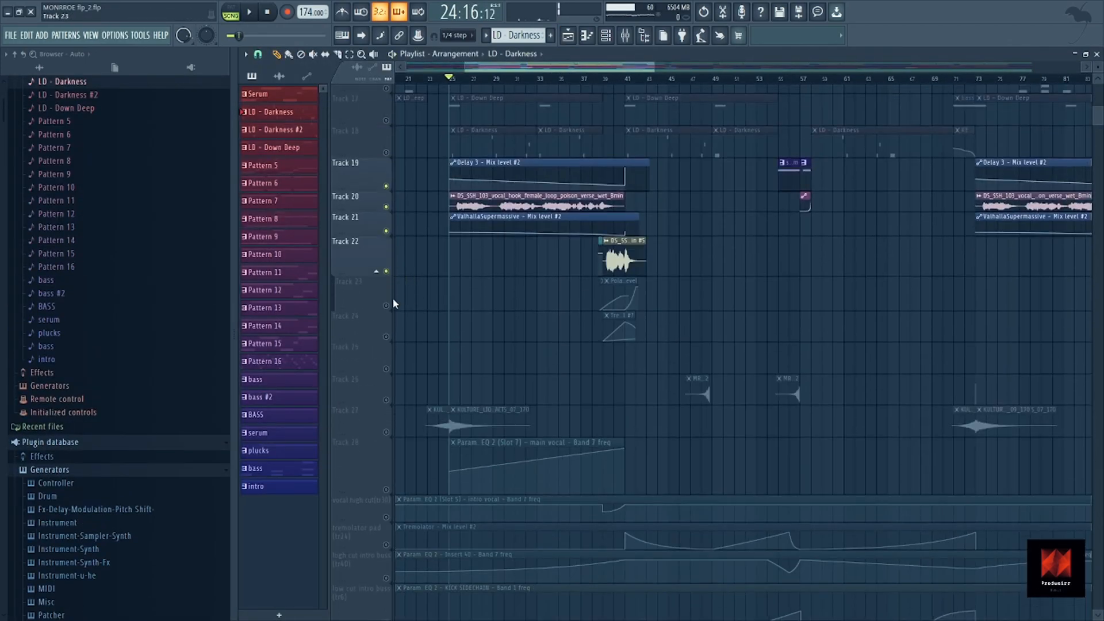
scroll(603, 173, up, 3)
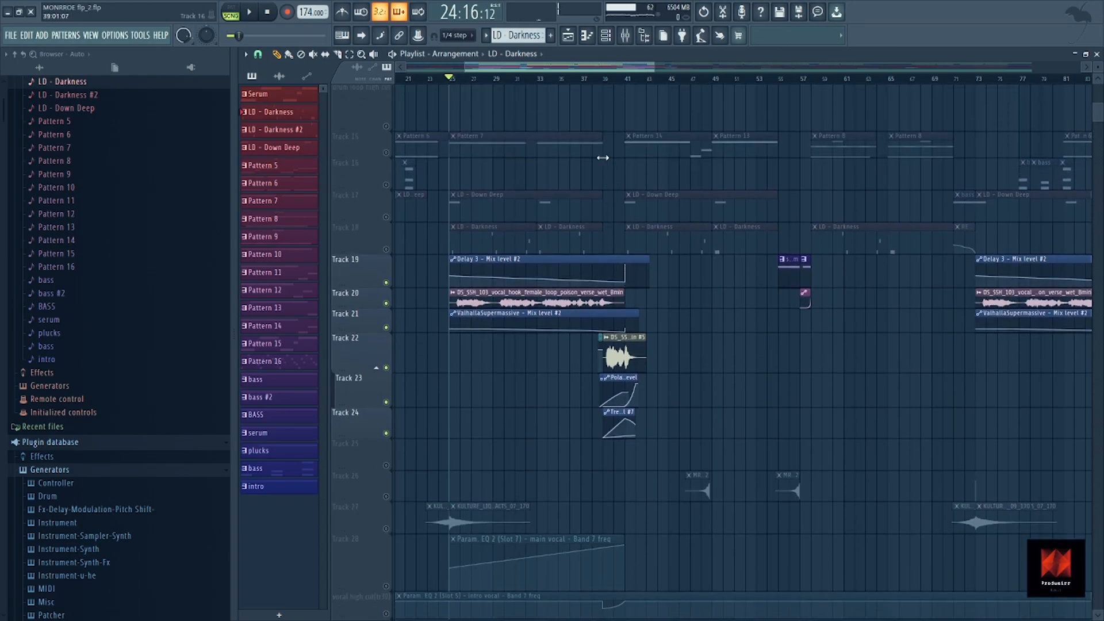
scroll(598, 153, up, 3)
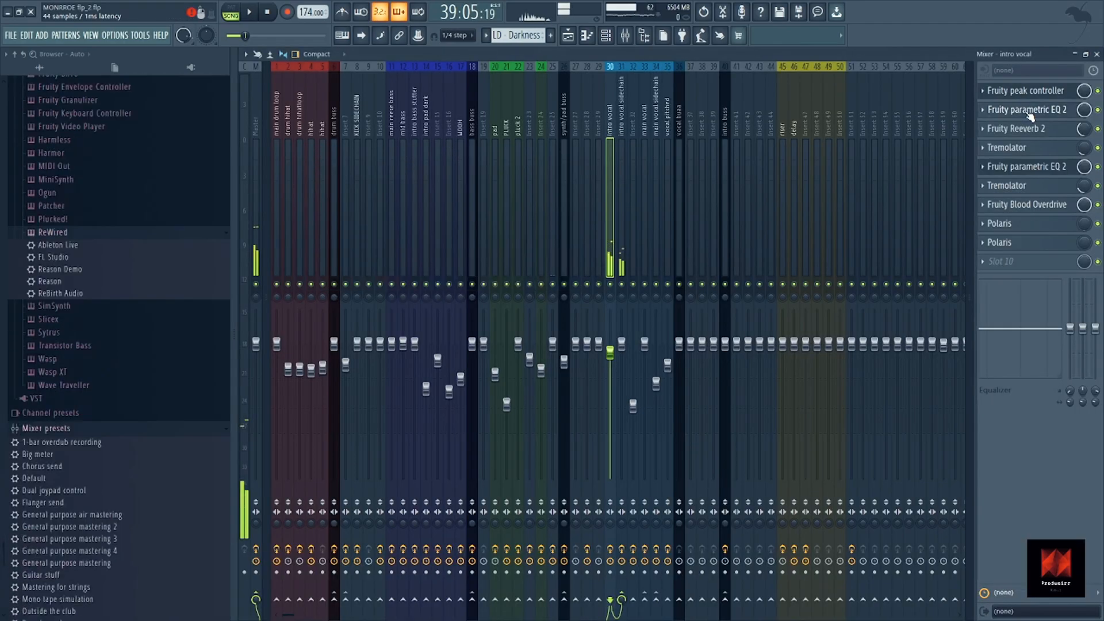
Inspect the first Fruity parametric EQ 2, the Fruity Reeverb 2 and both Tremolators on the intro vocal insert
click(1026, 109)
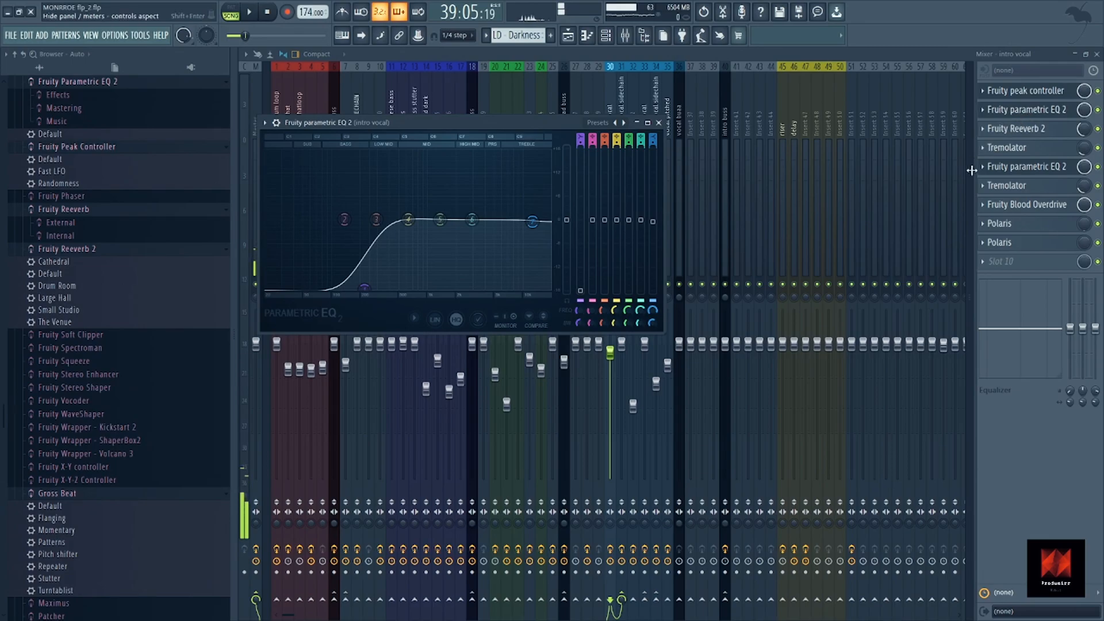
click(1015, 128)
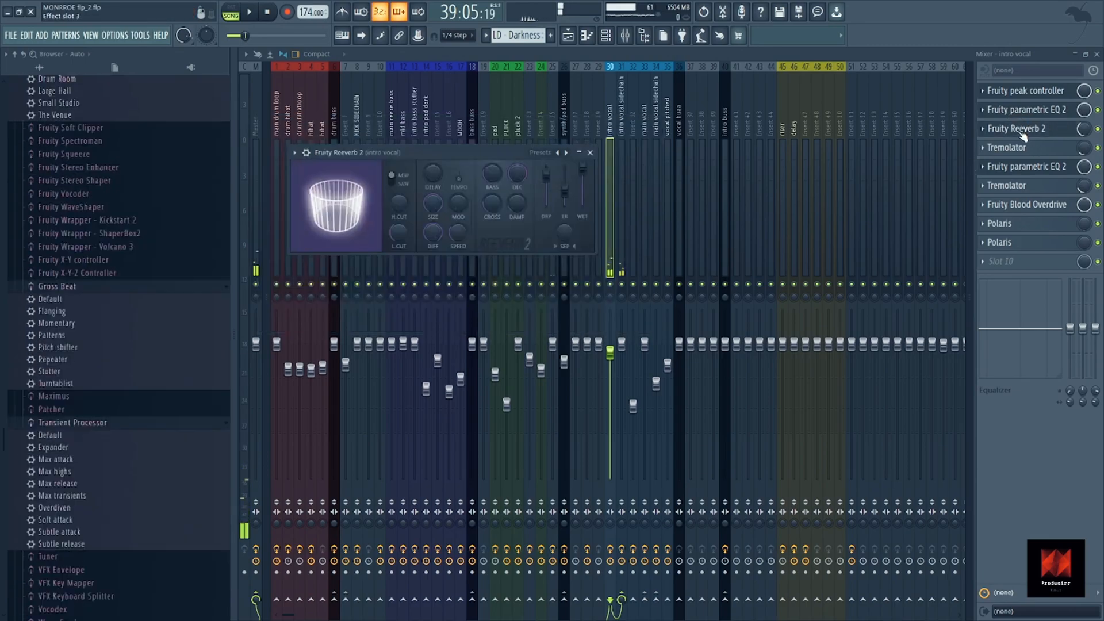
click(1016, 150)
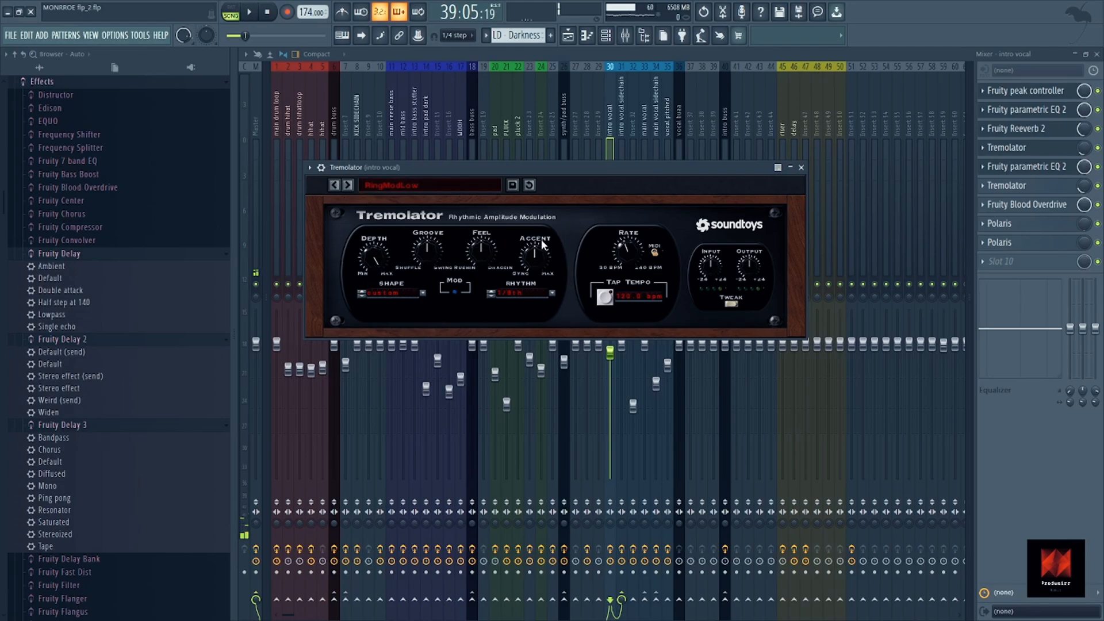
click(1001, 185)
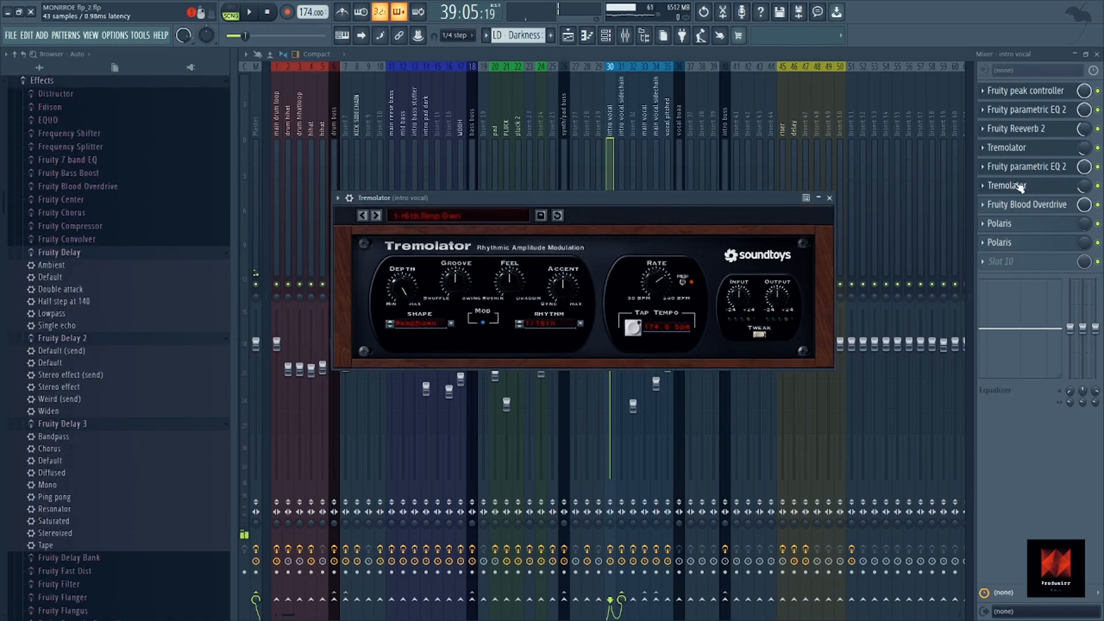
Inspect Fruity Blood Overdrive and the first Polaris on the intro vocal insert, and browse Polaris's factory presets without loading one
click(1014, 204)
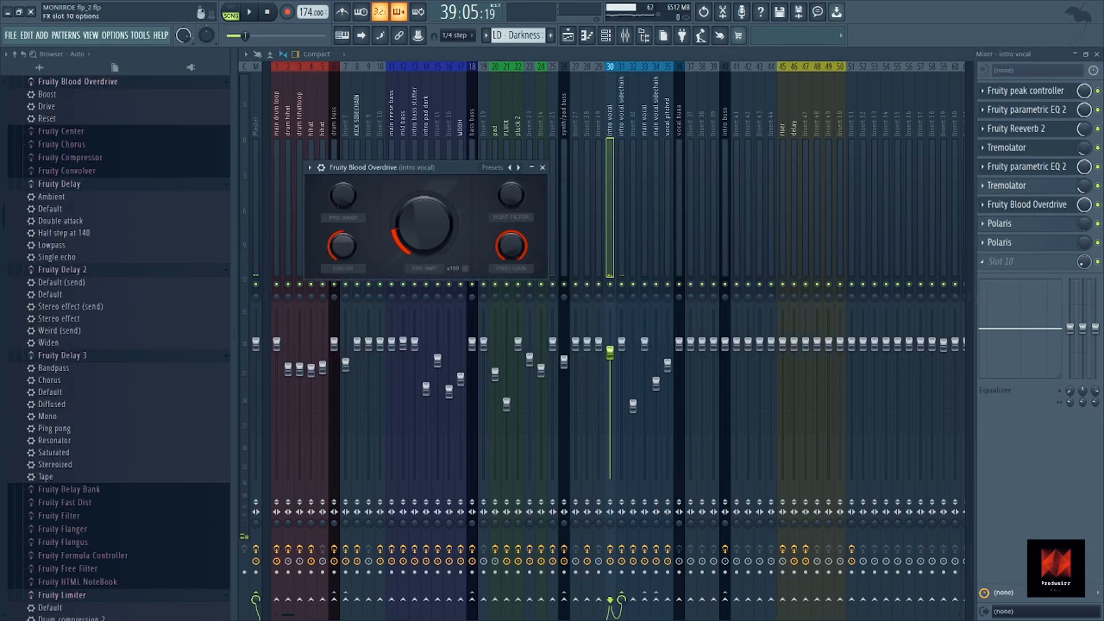
click(1000, 223)
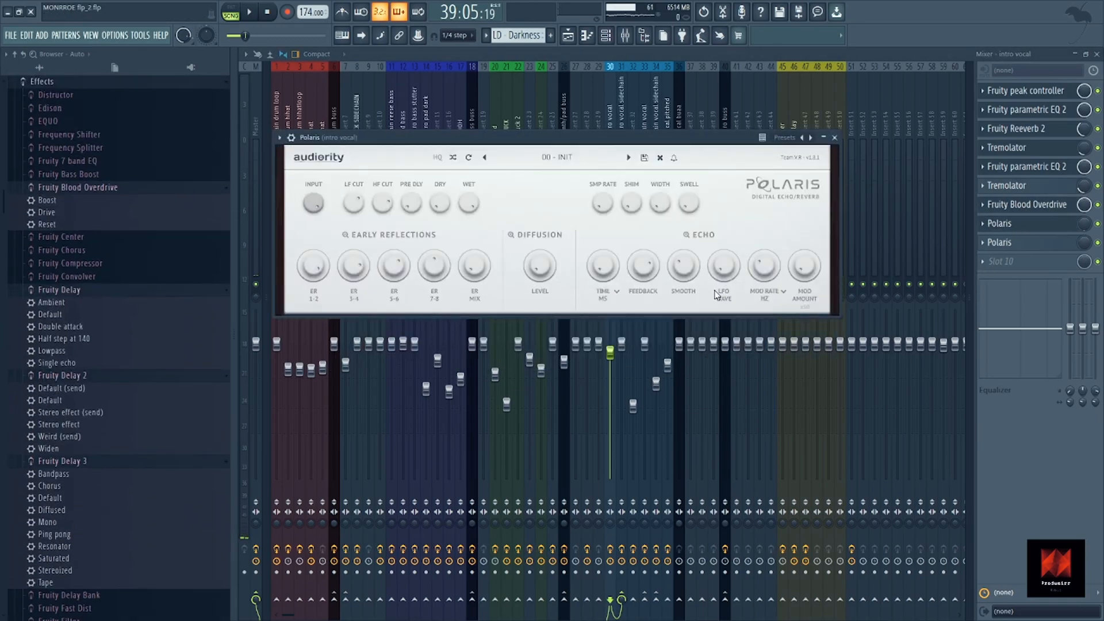
click(558, 163)
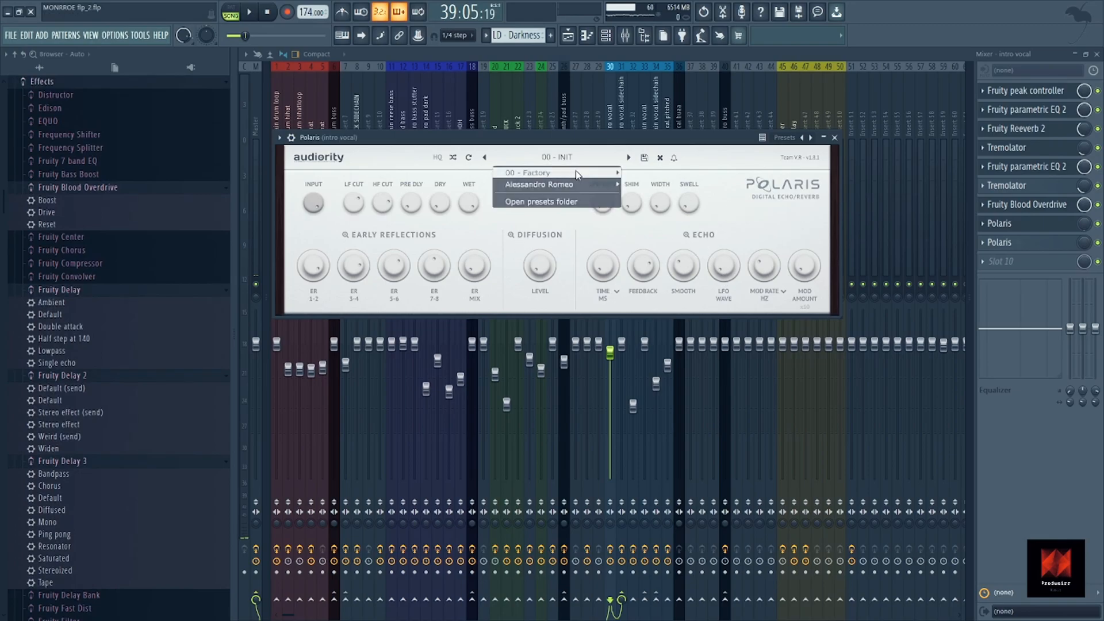
mouse_move(564, 174)
mouse_move(665, 211)
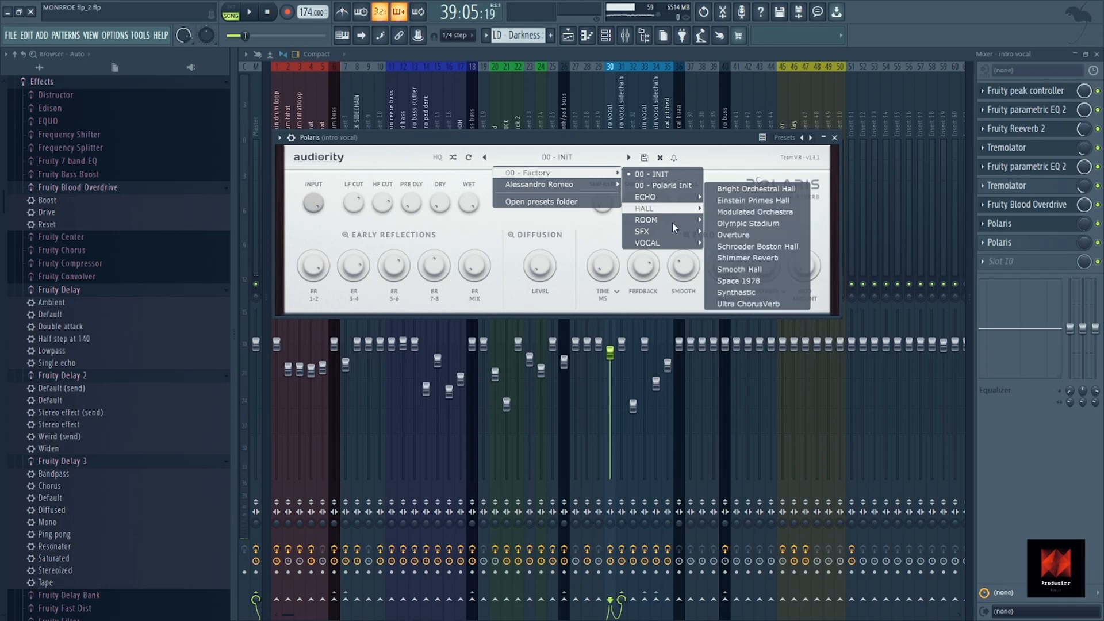
mouse_move(673, 231)
click(835, 137)
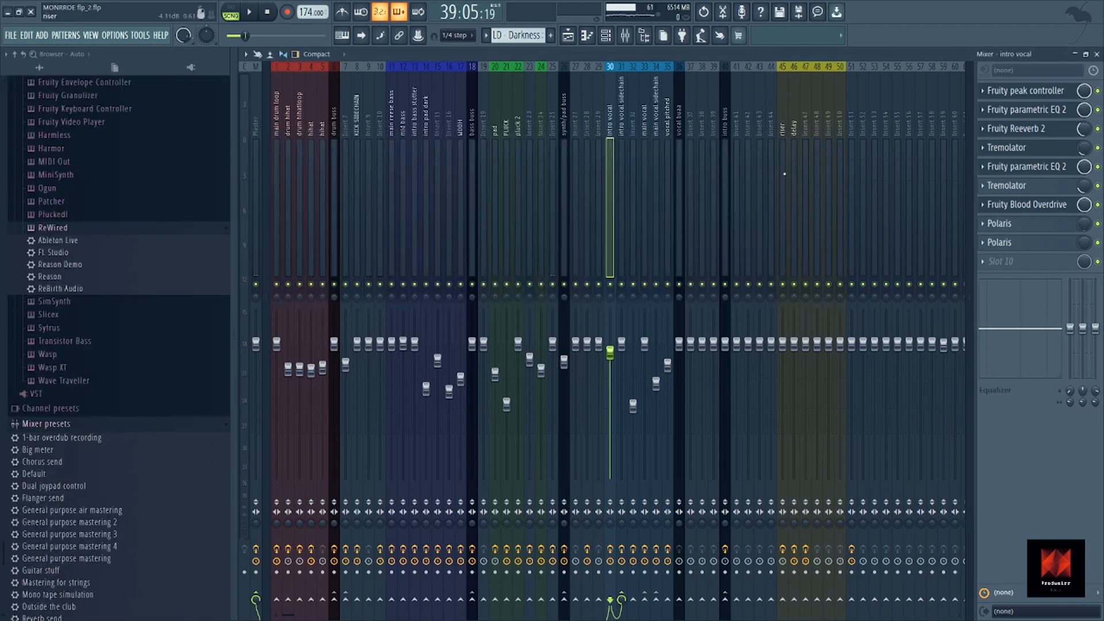
Return to the playlist and audition the vocal clips on Tracks 20 and 22 from bar 39 with their mix level automation
click(568, 38)
key(space)
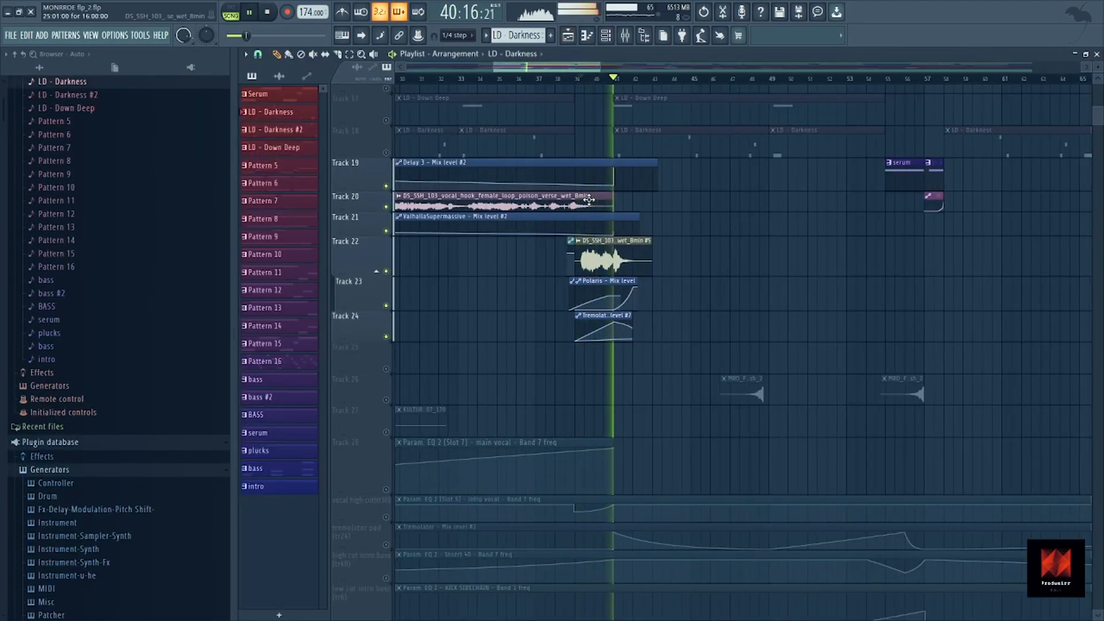
ctrl+scroll(581, 206, down, 3)
key(space)
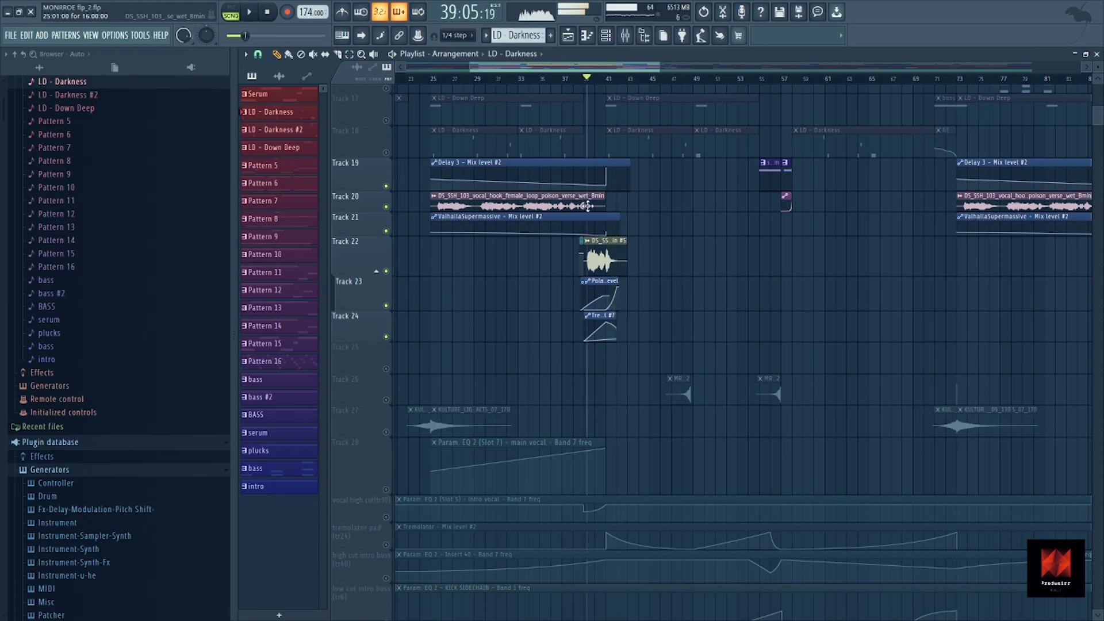
Unmute all playlist tracks and play the full arrangement from bar 1
ctrl+scroll(578, 210, down, 3)
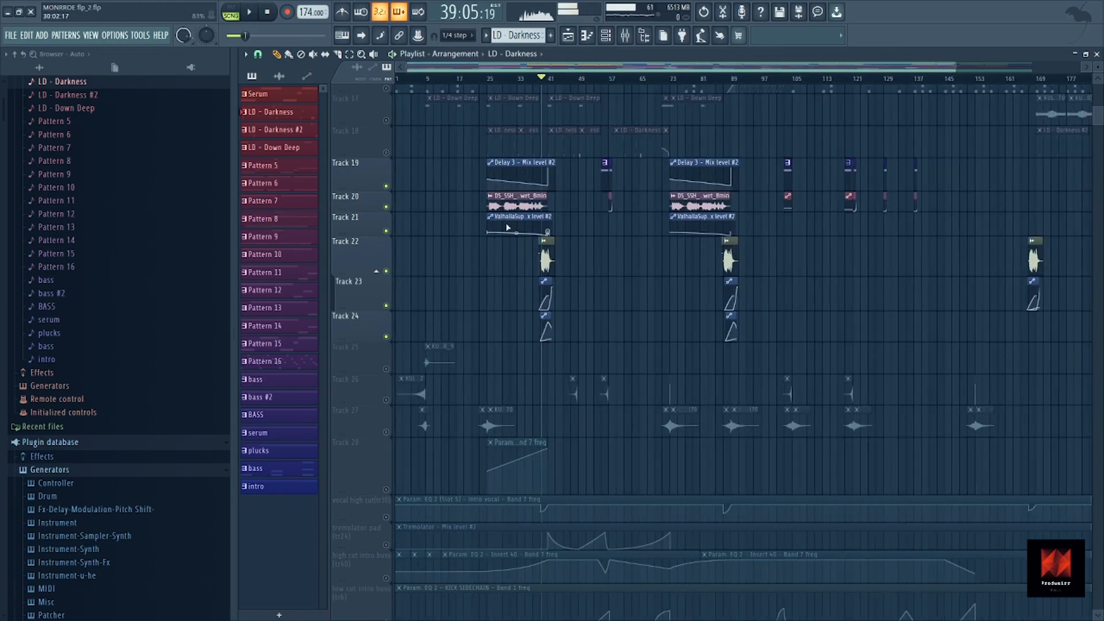
scroll(506, 227, up, 8)
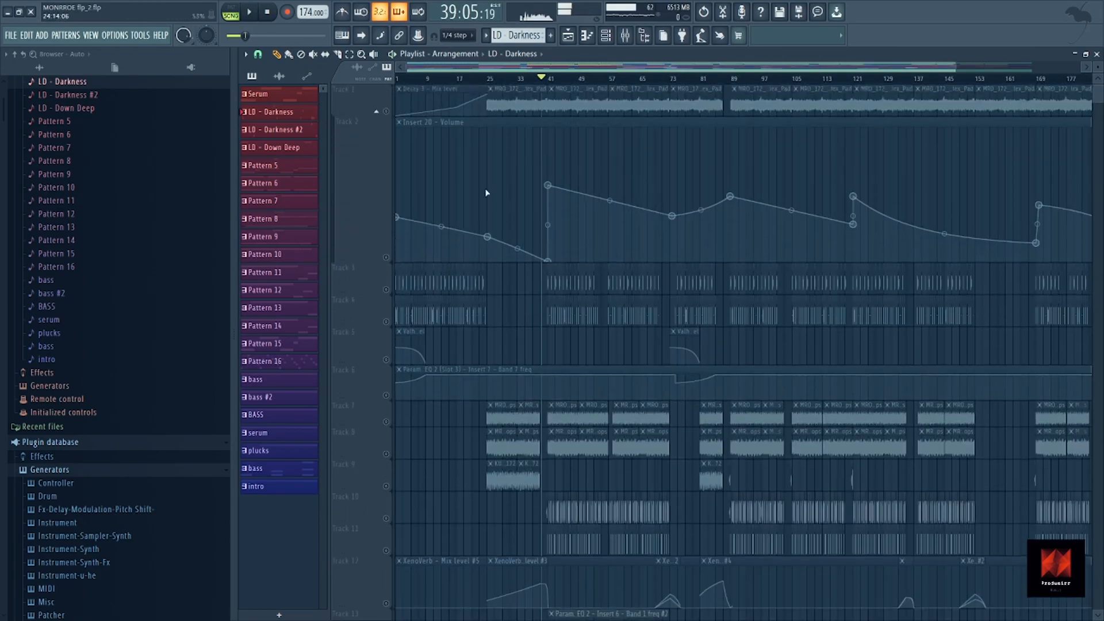
click(408, 78)
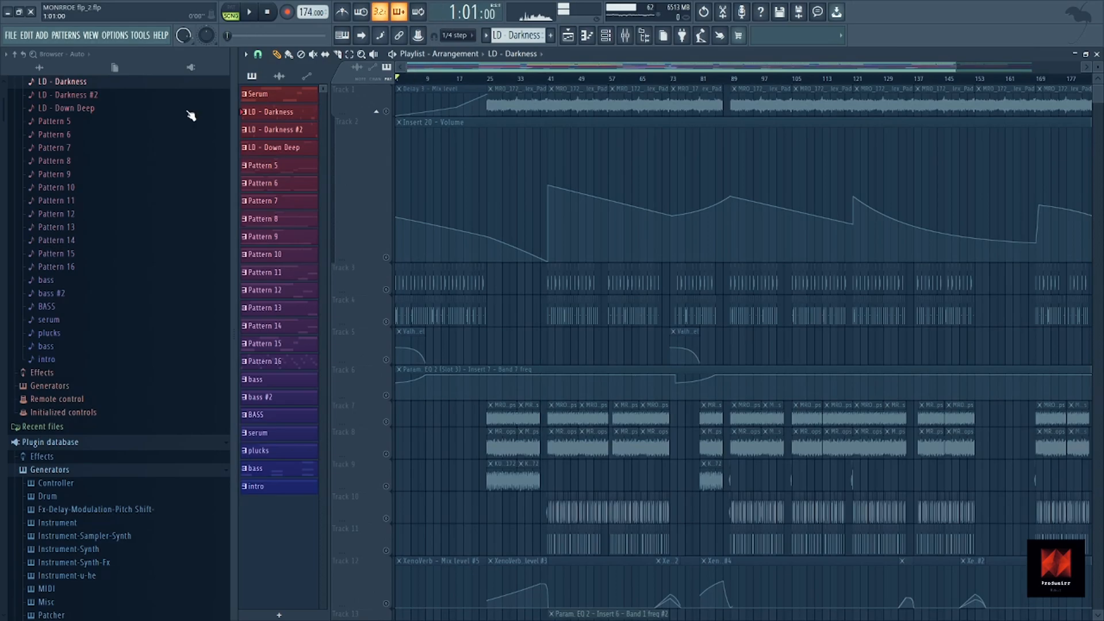
click(386, 113)
right_click(386, 112)
ctrl+scroll(434, 162, down, 1)
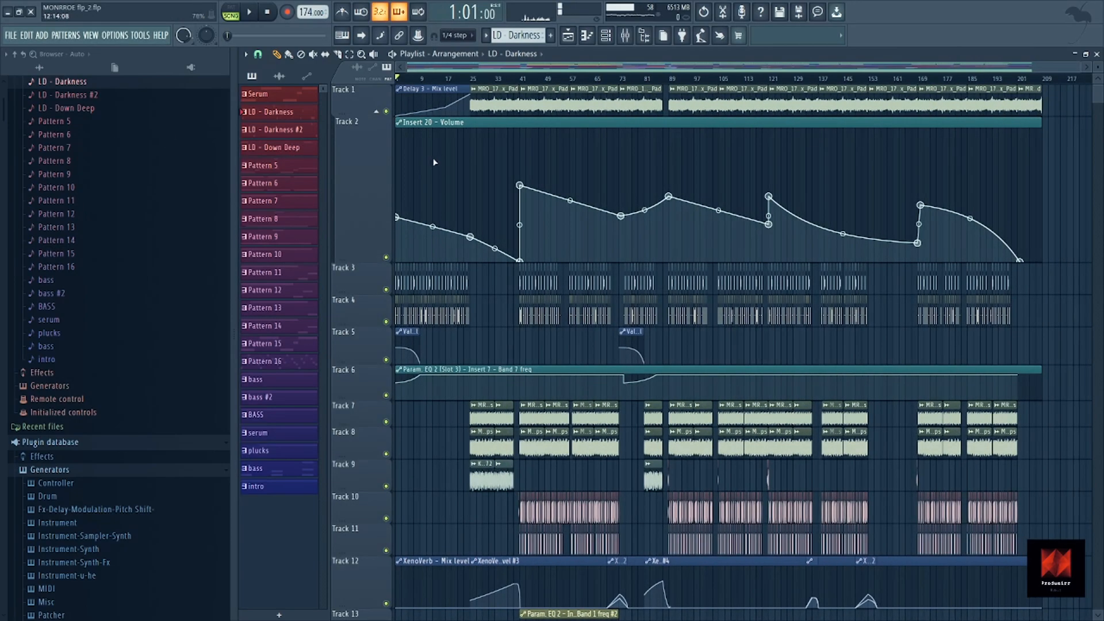
key(space)
scroll(529, 213, down, 3)
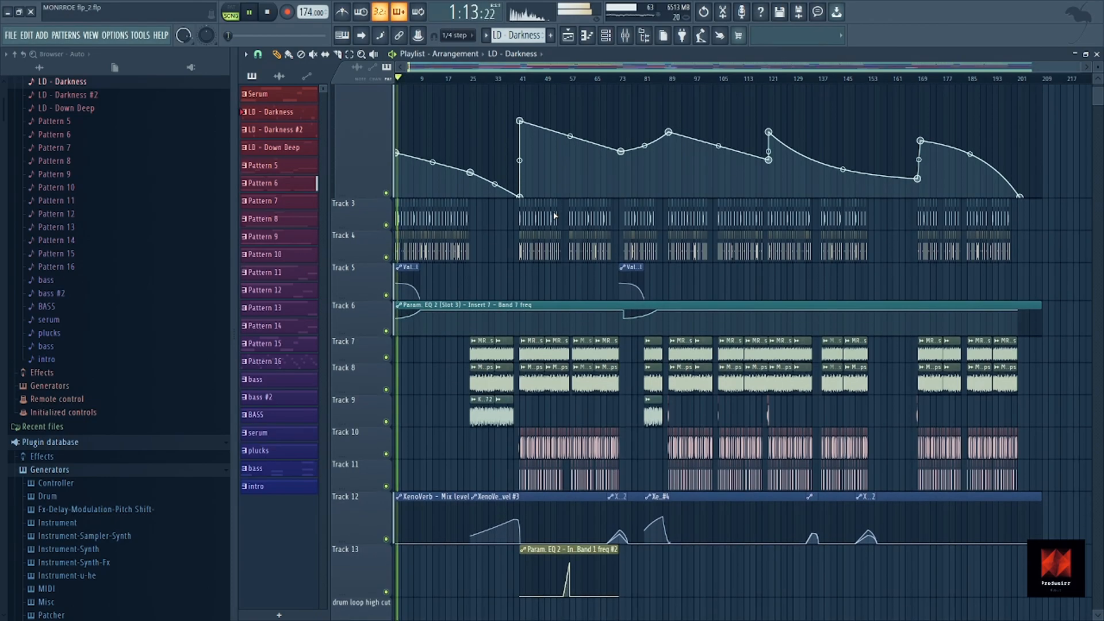
scroll(503, 208, up, 3)
Examine the sliced MRO_170_Slack_Clap_Drums clips on Tracks 10 and 11 and audition them from bar 40
drag(373, 249, 337, 135)
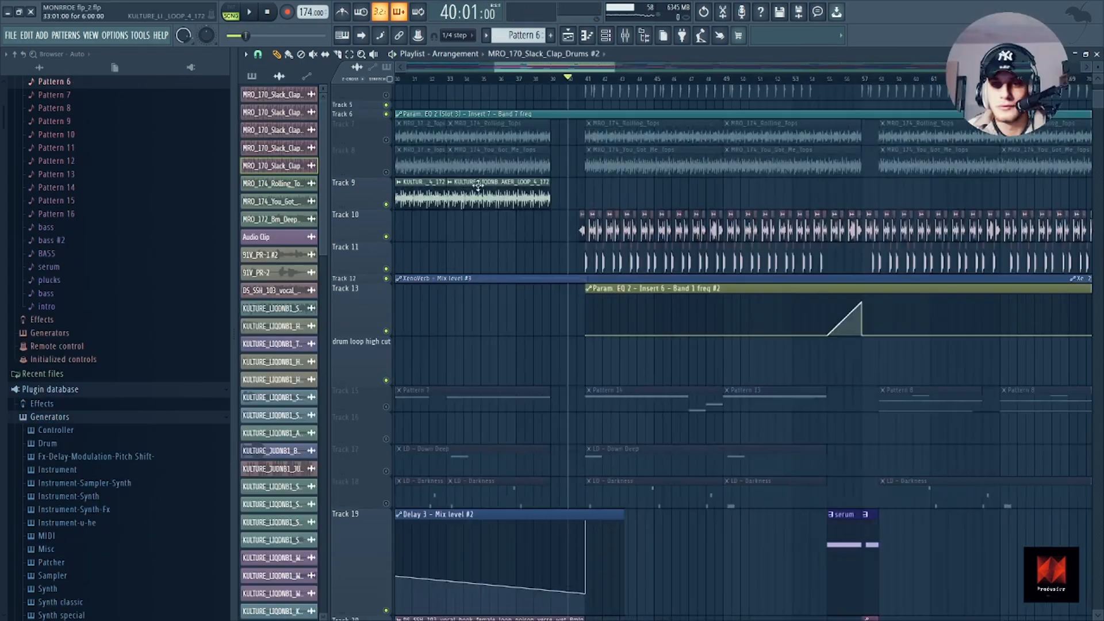
scroll(597, 218, down, 2)
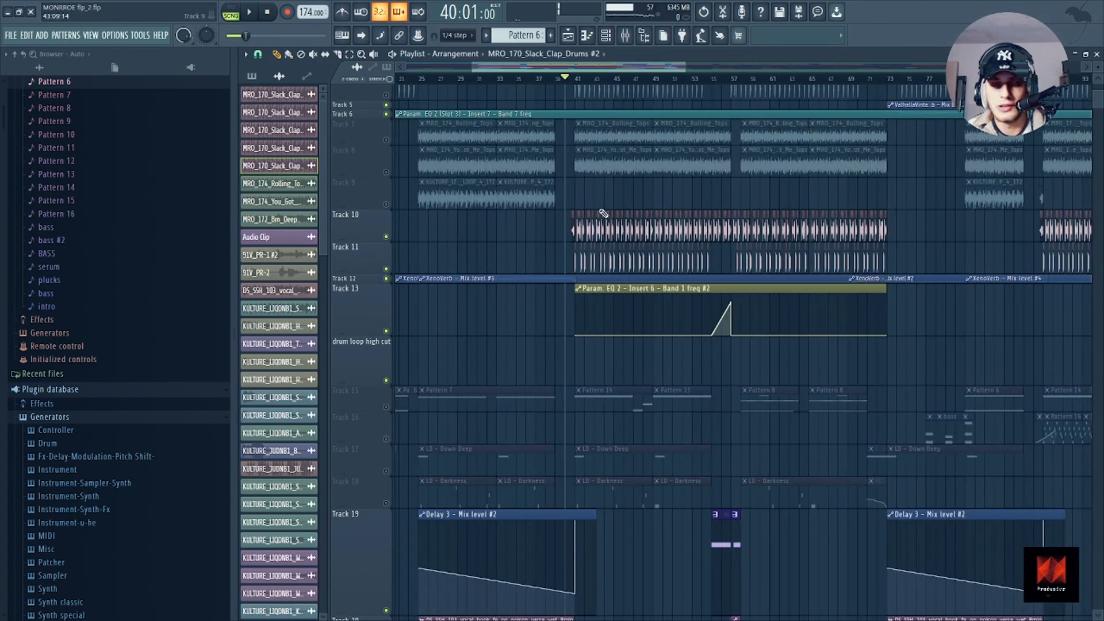
scroll(617, 213, up, 3)
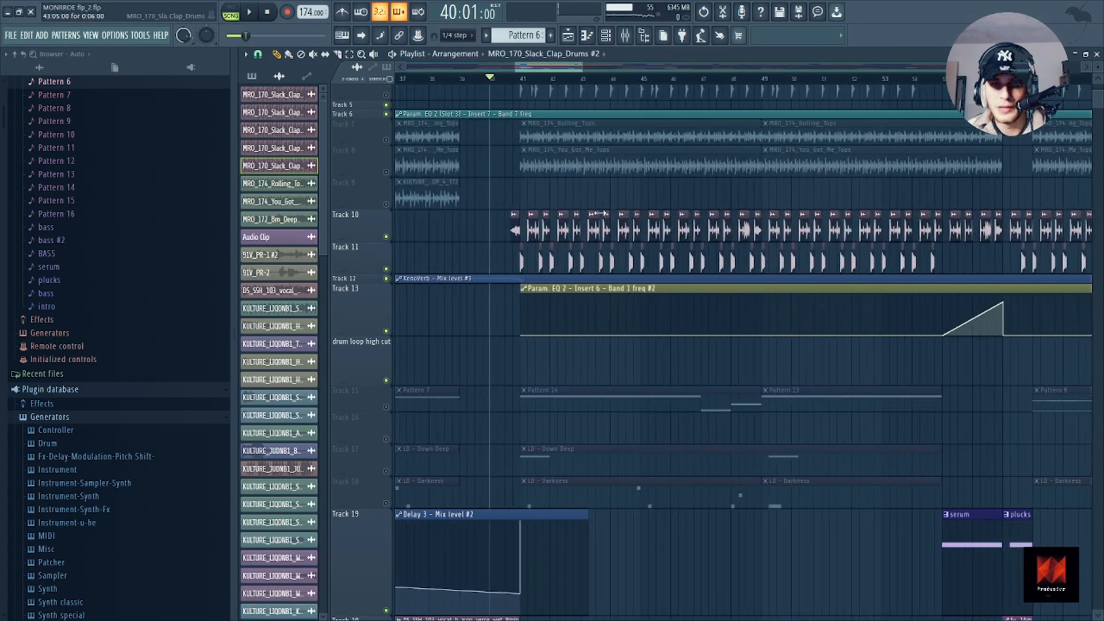
scroll(506, 237, up, 3)
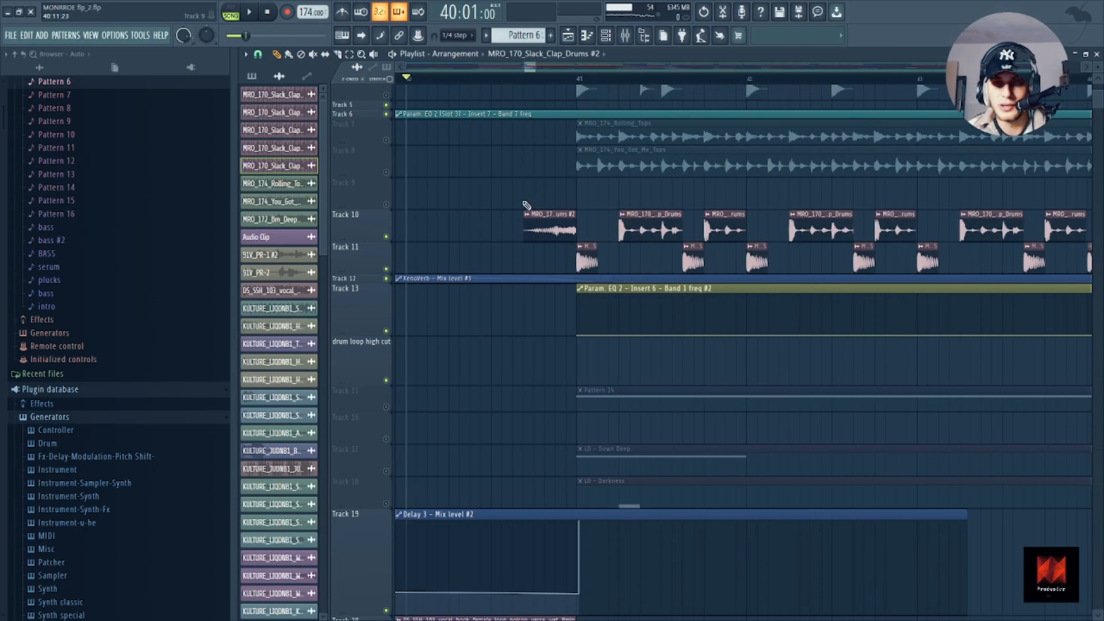
key(space)
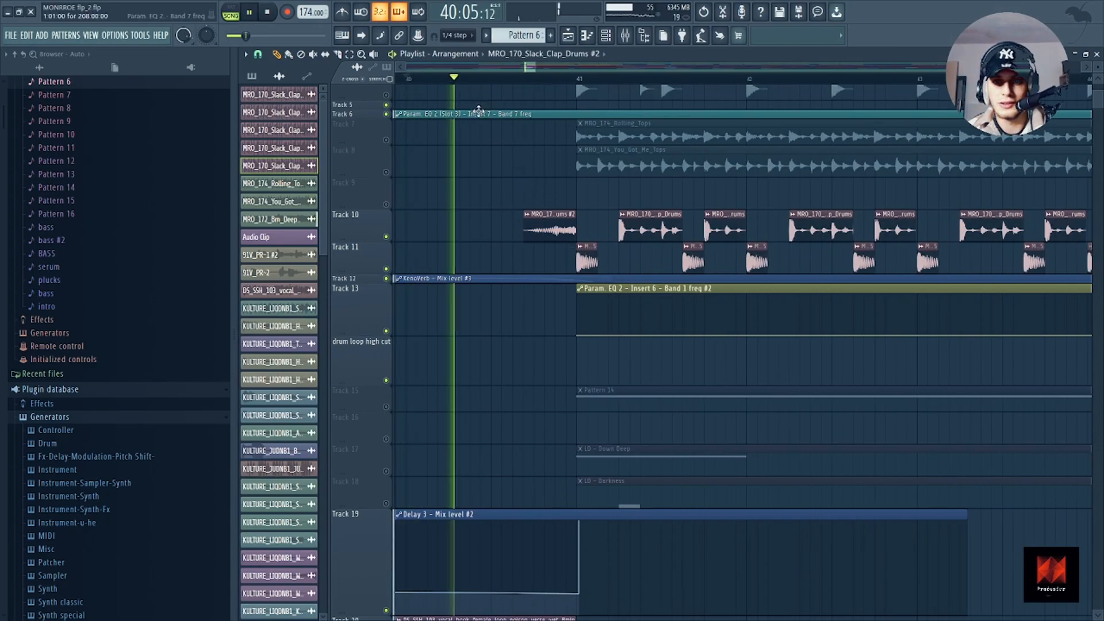
key(space)
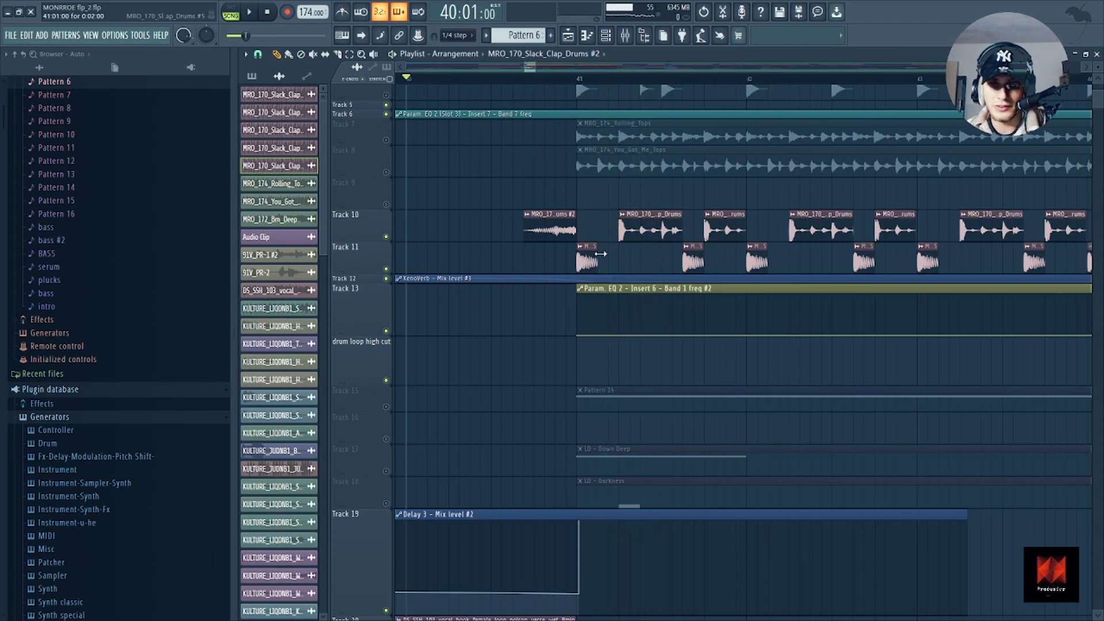
Lengthen the first Slack Clap Drums clip on Track 11 at bar 41 to meet the next Track 10 slice
drag(600, 258, 624, 257)
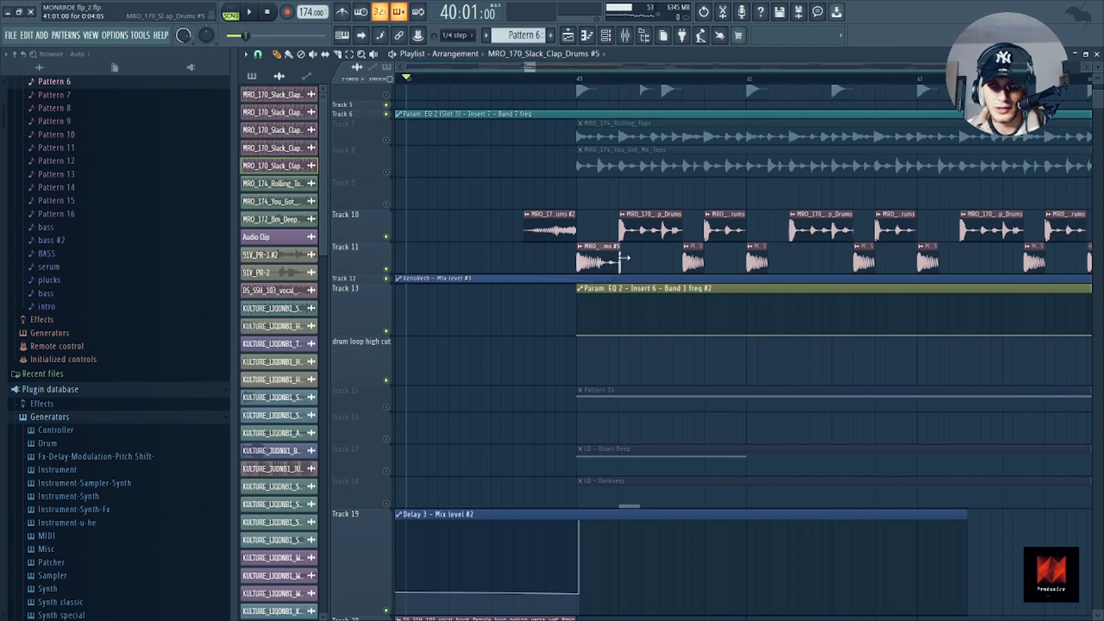
scroll(621, 258, up, 4)
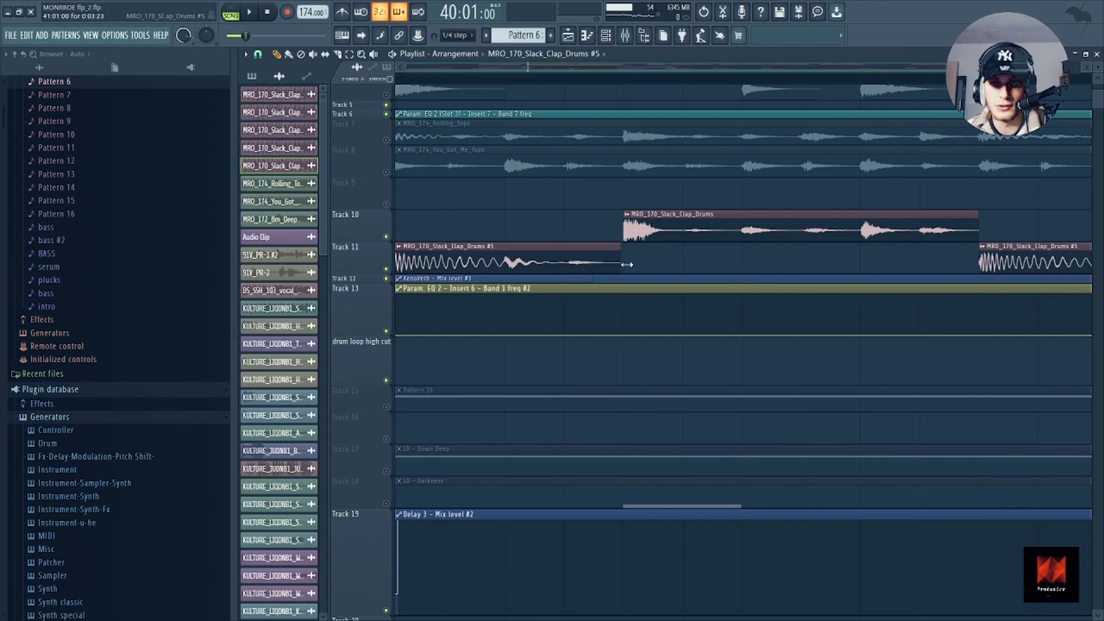
scroll(535, 144, down, 4)
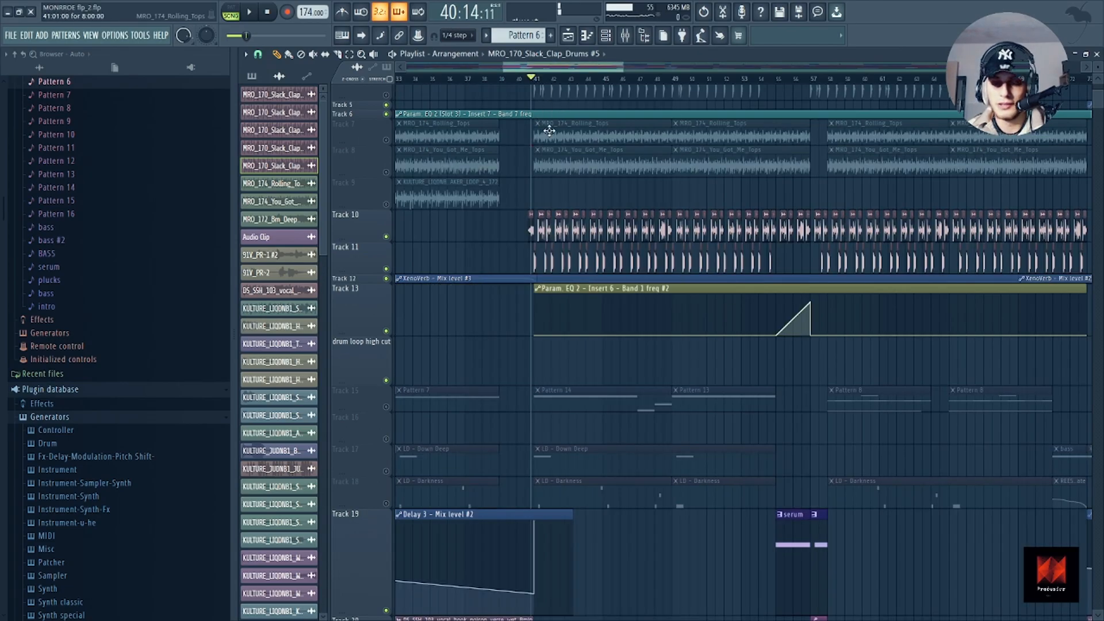
key(space)
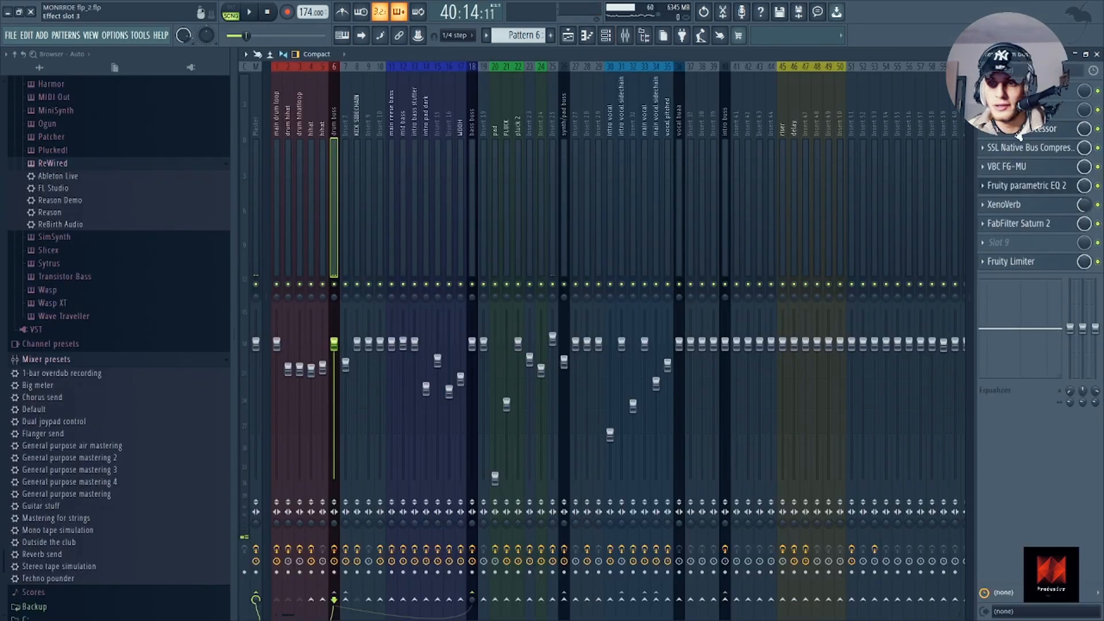
Set the release of the drum buss Transient Processor to -50% during playback, and stop with the drum buss selected
click(1017, 129)
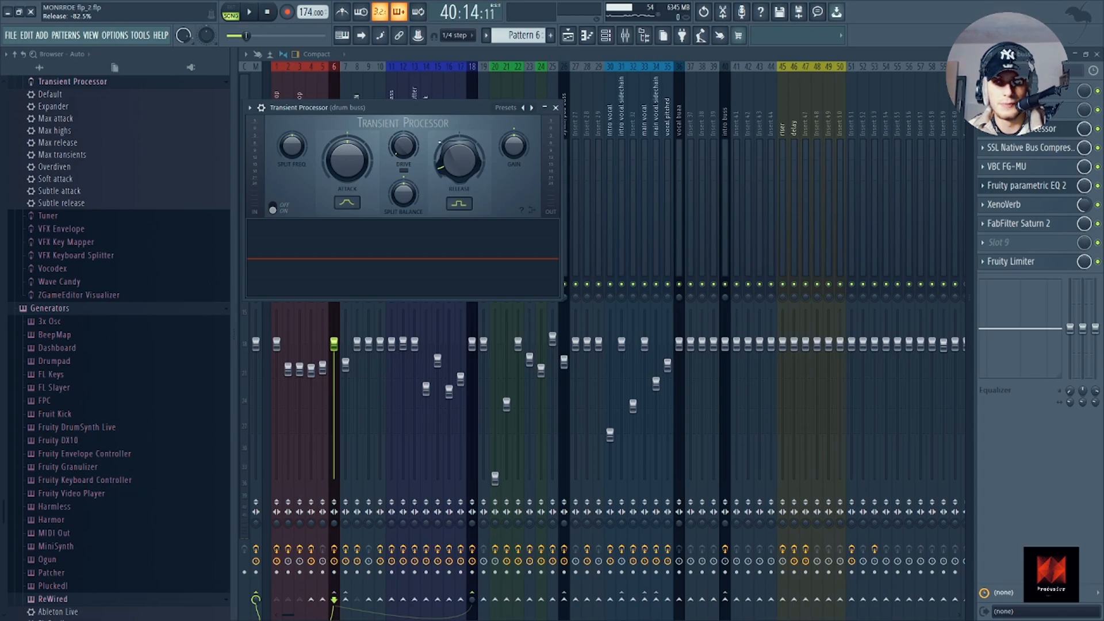
drag(428, 111, 559, 144)
key(space)
drag(590, 192, 591, 177)
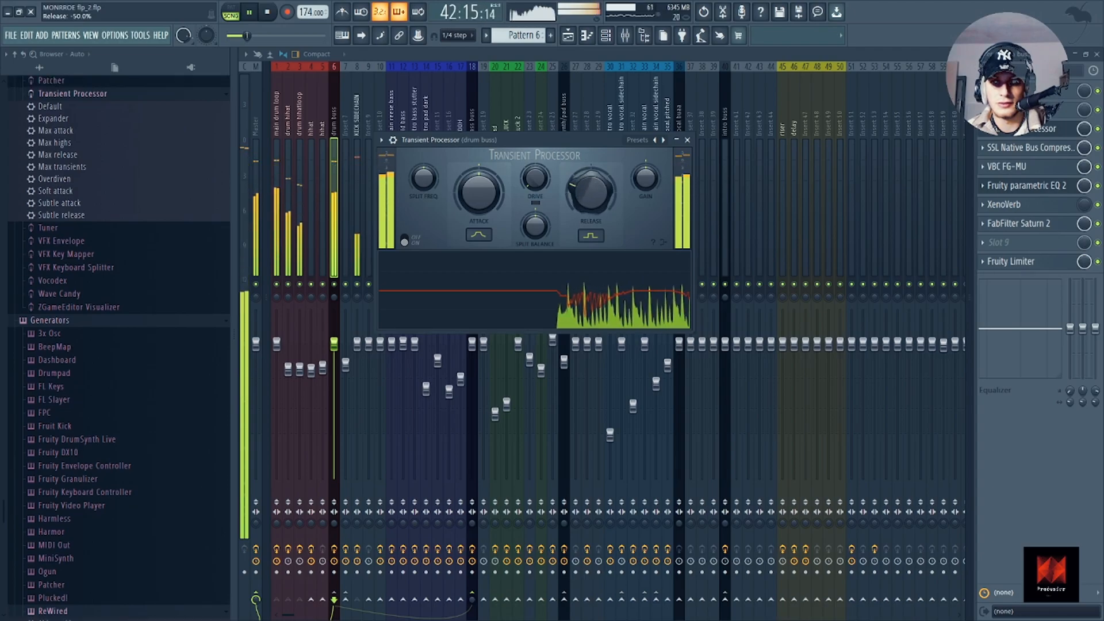
click(702, 190)
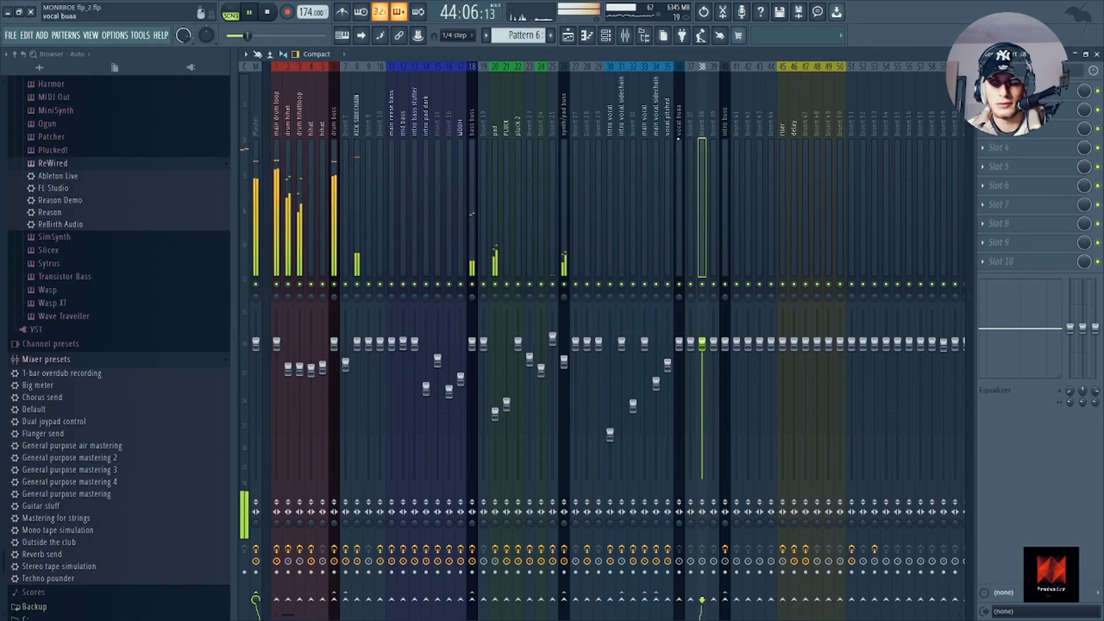
click(564, 156)
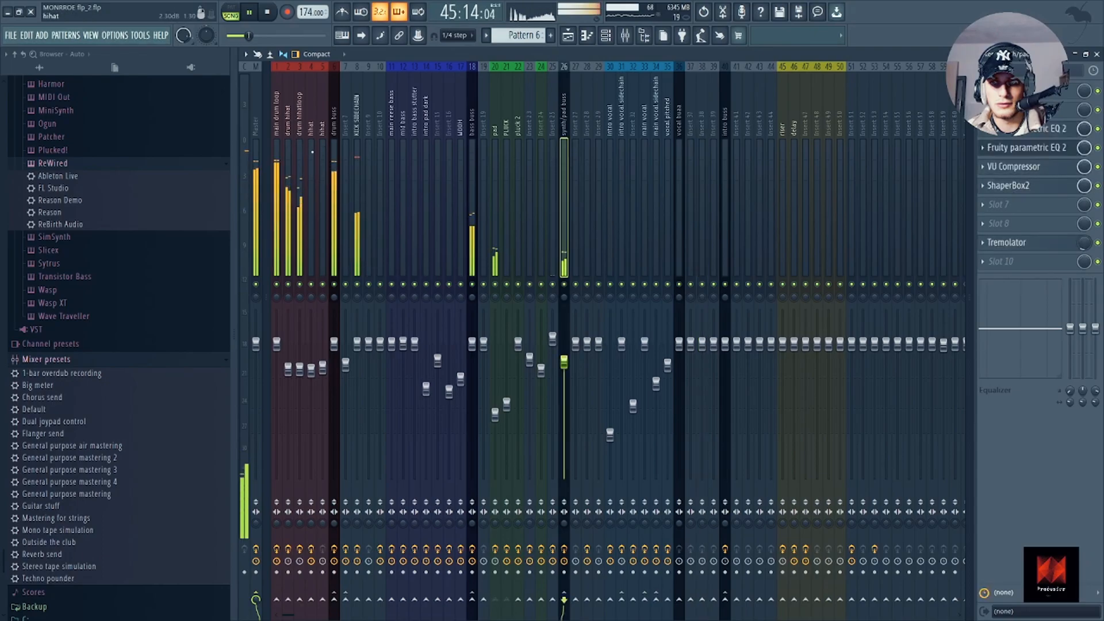
click(334, 154)
key(space)
Inspect SSL Native Bus Compressor 2, VBC FG-MU, XenoVerb and FabFilter Saturn 2 on the drum buss
click(1033, 148)
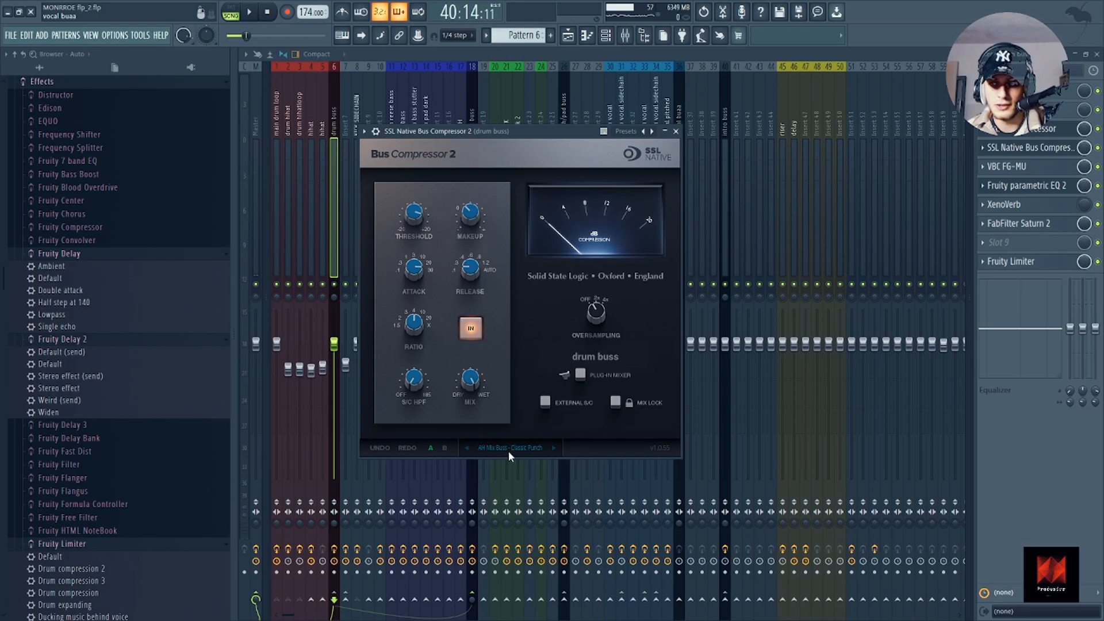
click(676, 132)
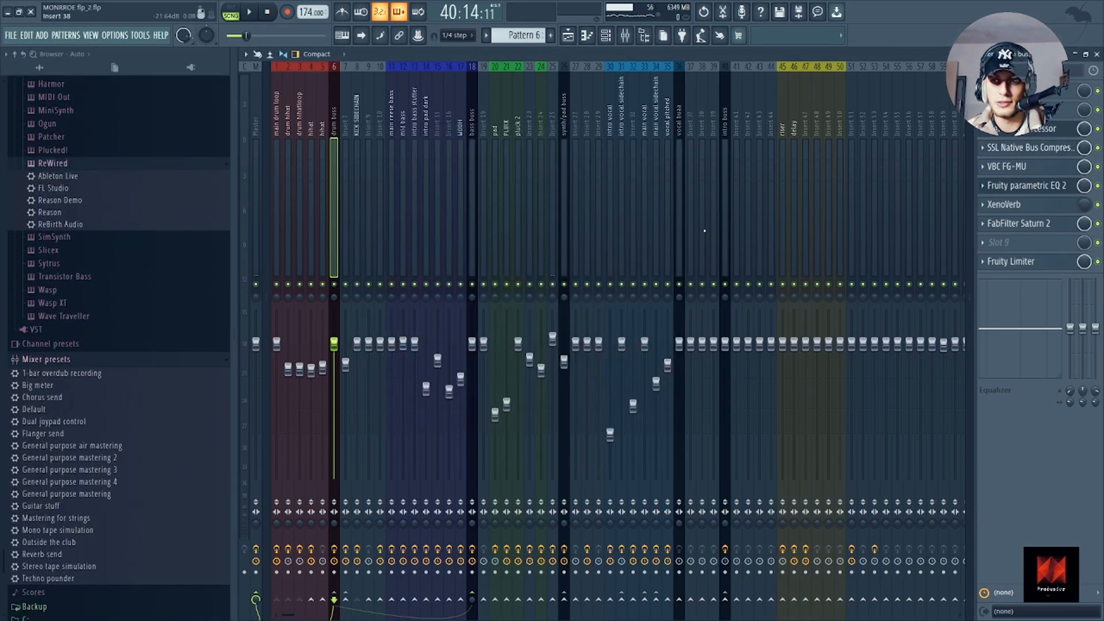
click(1007, 166)
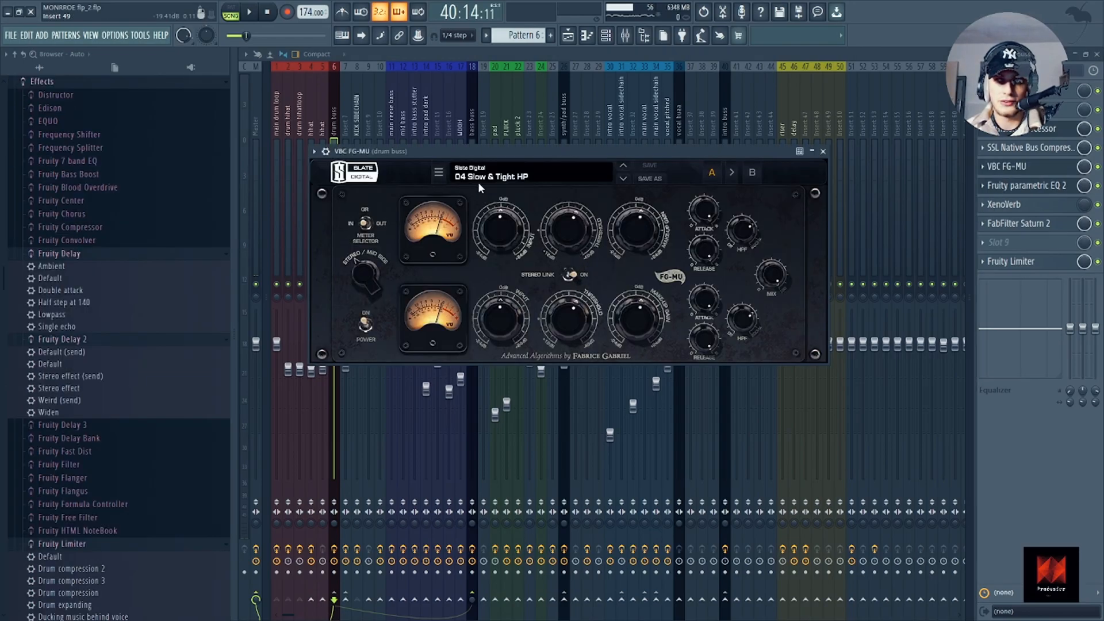
click(1017, 206)
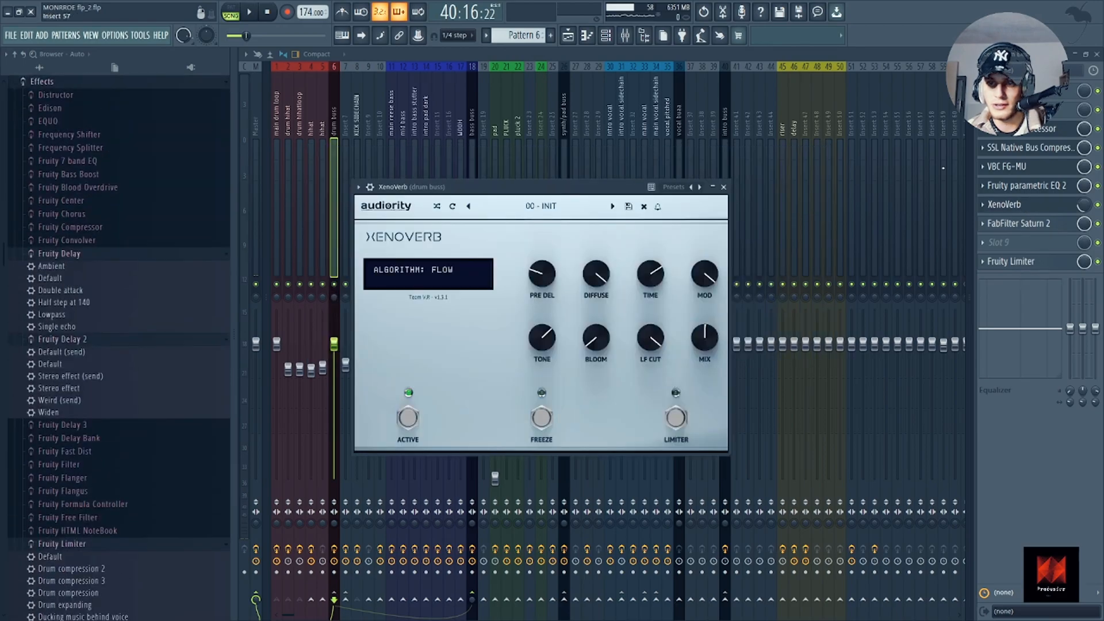
click(723, 187)
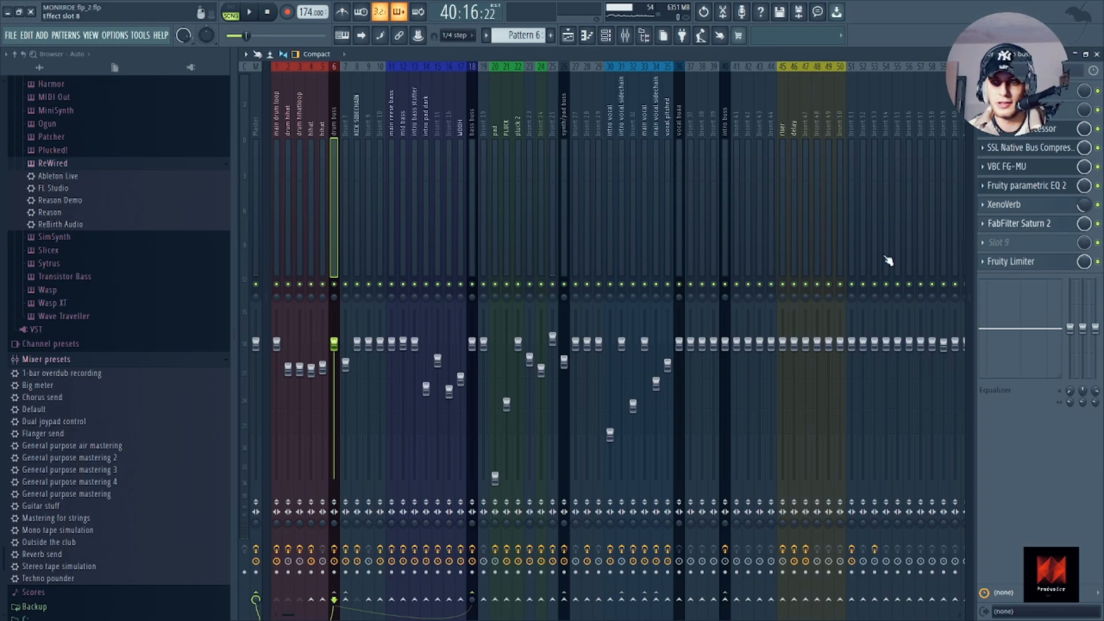
click(1024, 223)
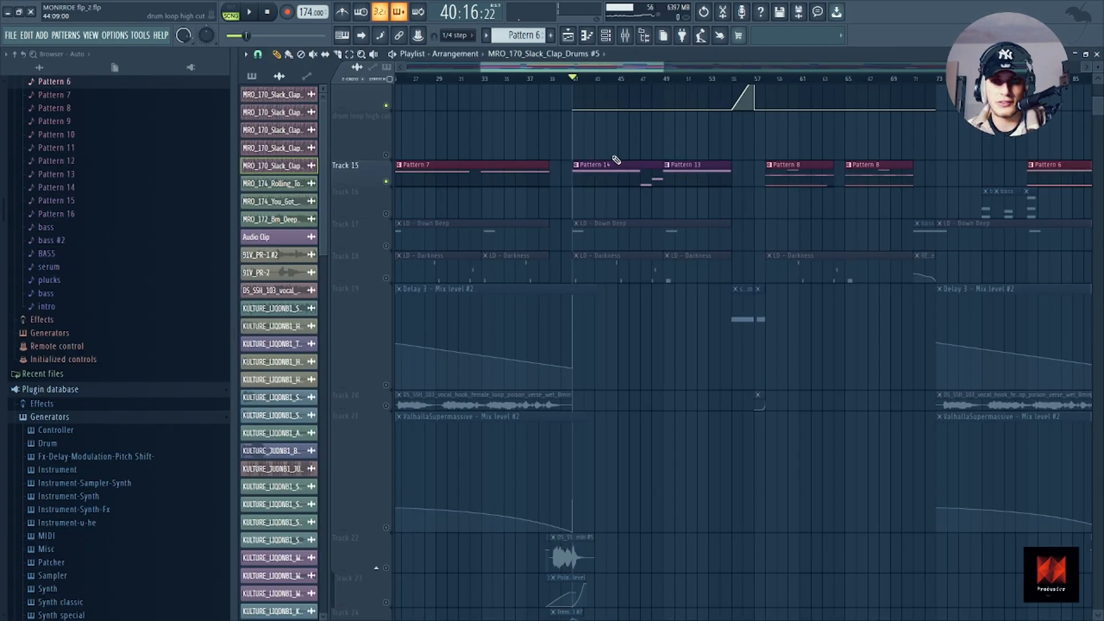
Open Pattern 14 from Track 15 in the piano roll and bring up the channel rack to view its instruments
double_click(628, 181)
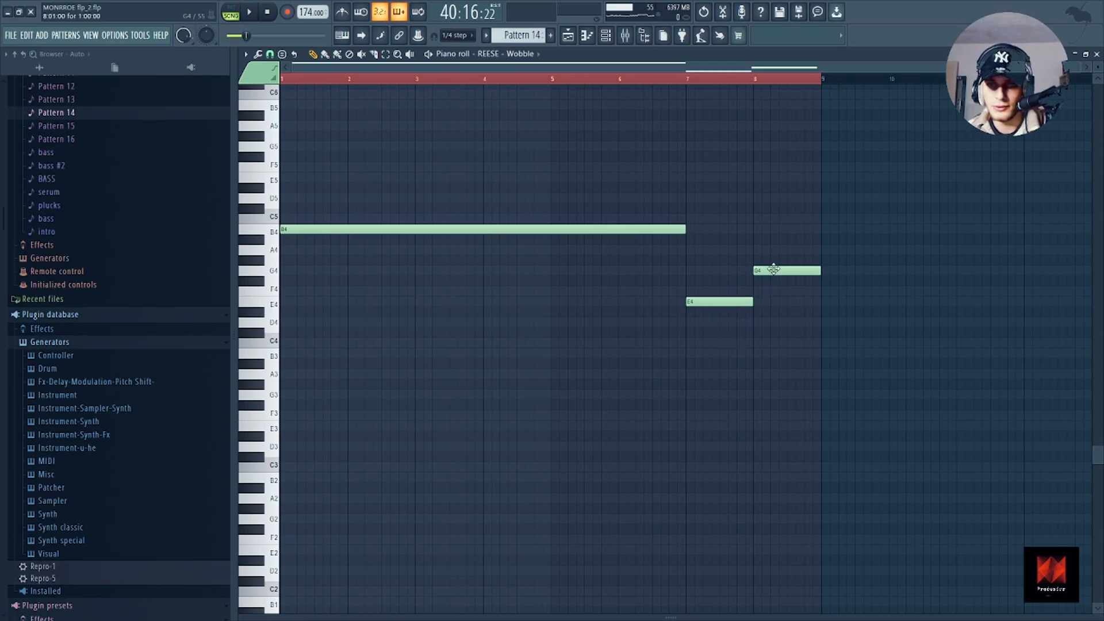
key(F6)
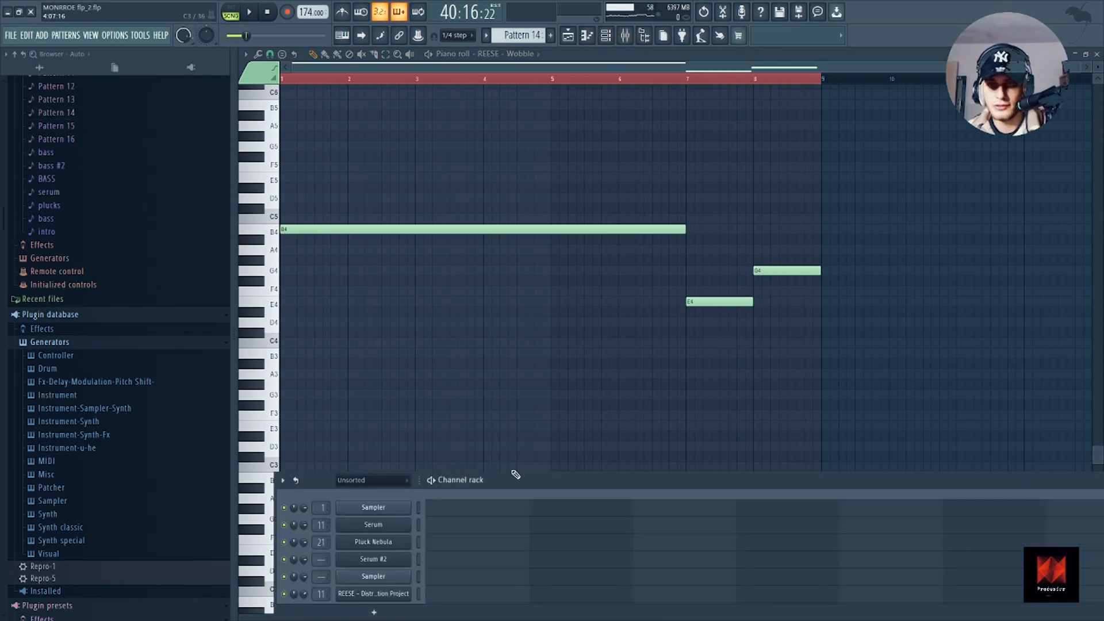
drag(519, 476, 536, 233)
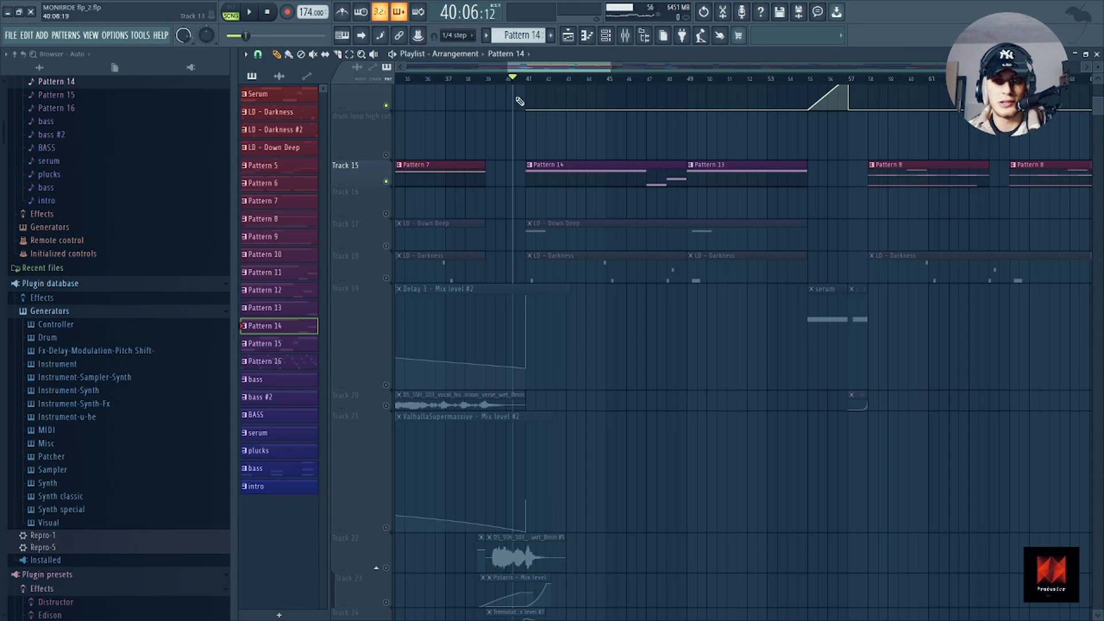
Unmute Tracks 17 and 18 and audition the arrangement from bar 40 with the LD - Down Deep and LD - Darkness clips
key(space)
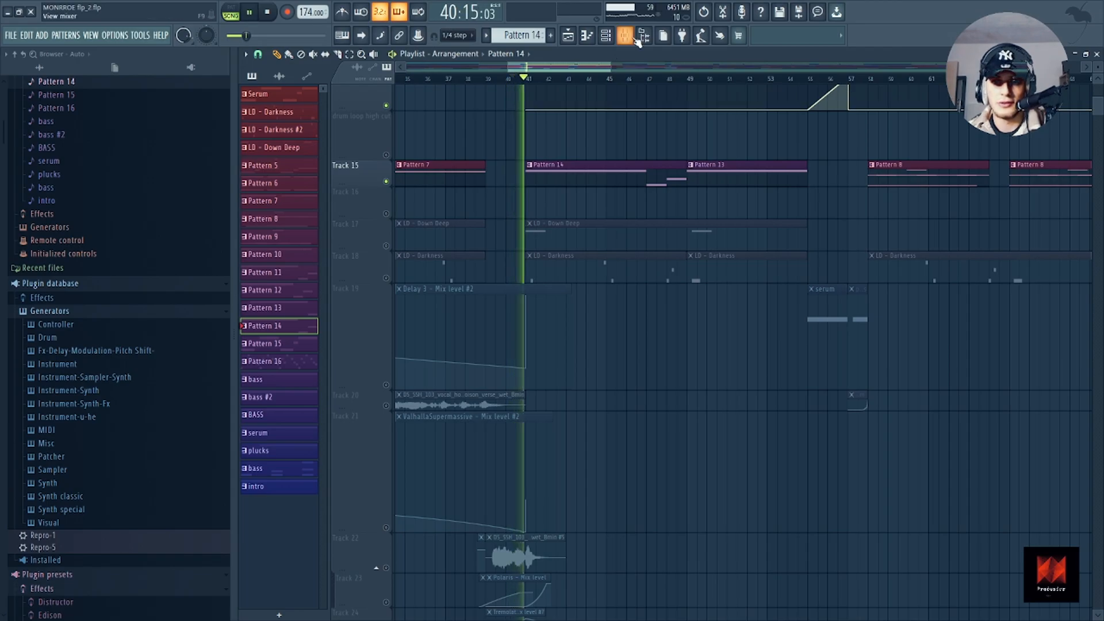
key(F9)
key(space)
key(F9)
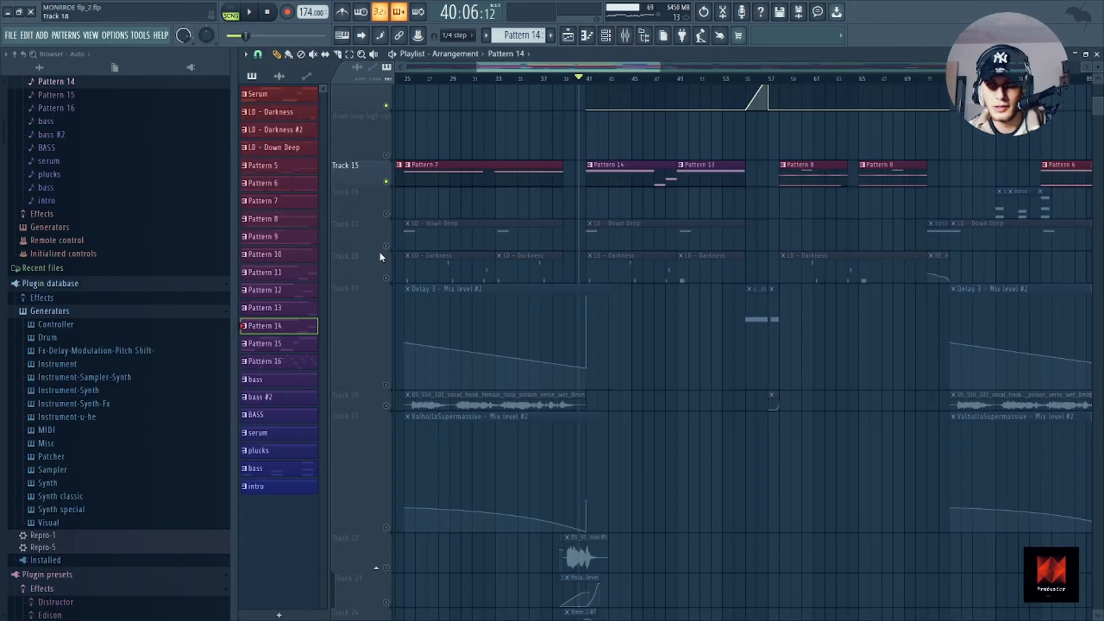
click(385, 278)
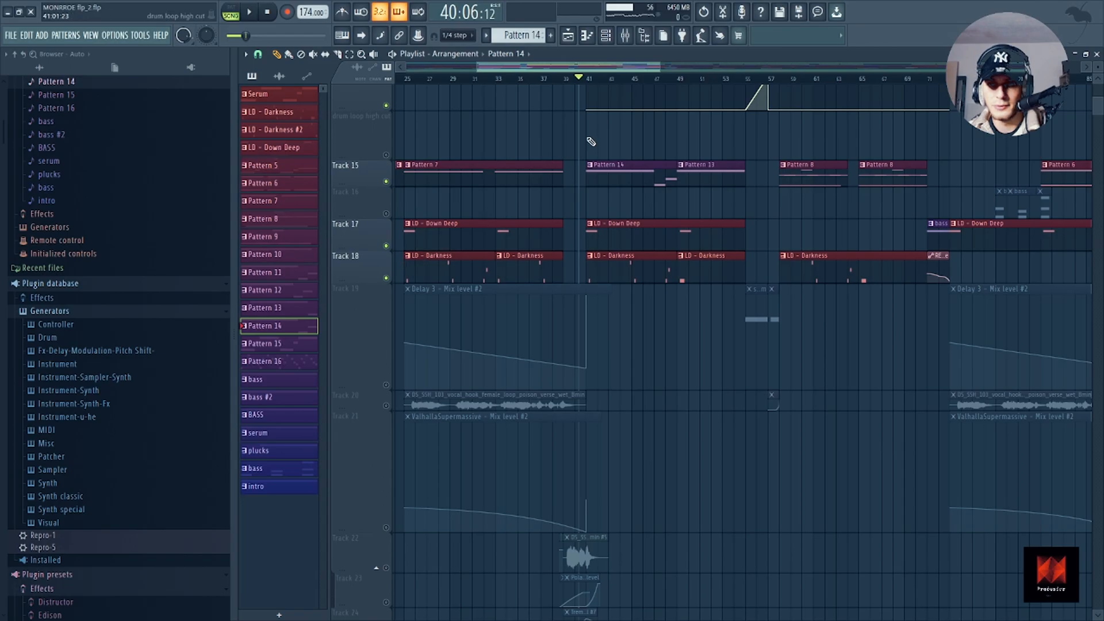
key(space)
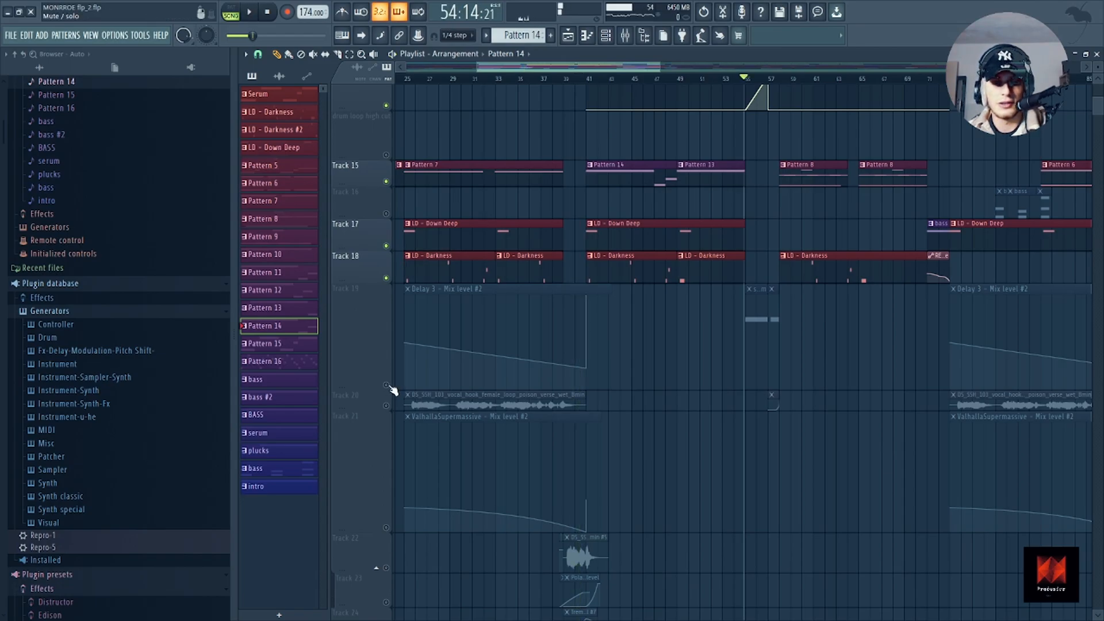
Unmute Track 19 and audition its serum and plucks clips from bar 54
click(386, 384)
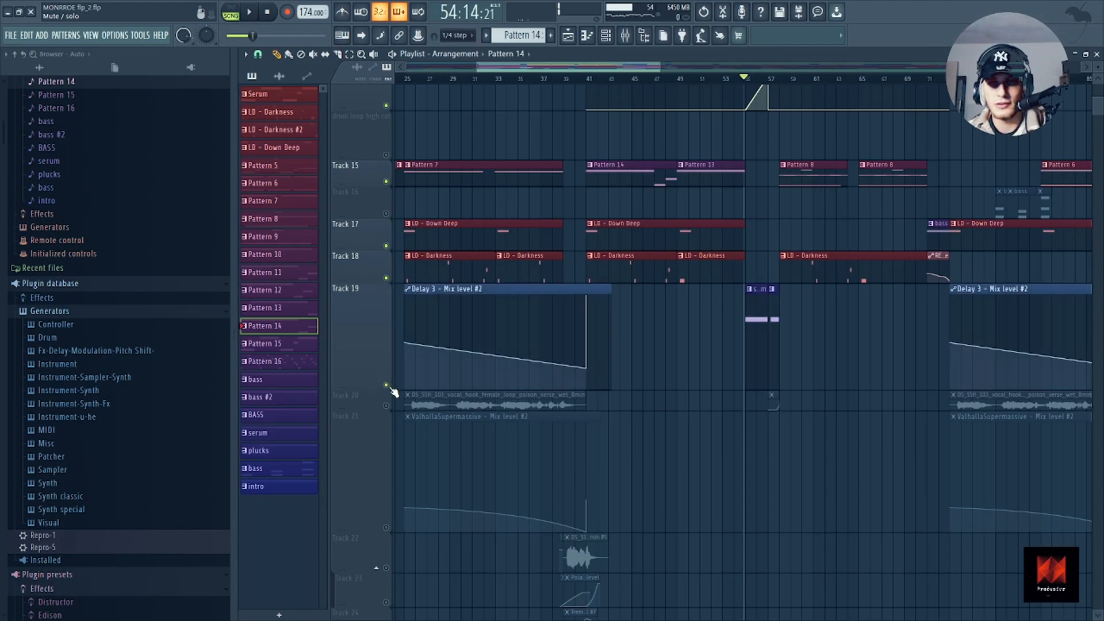
key(space)
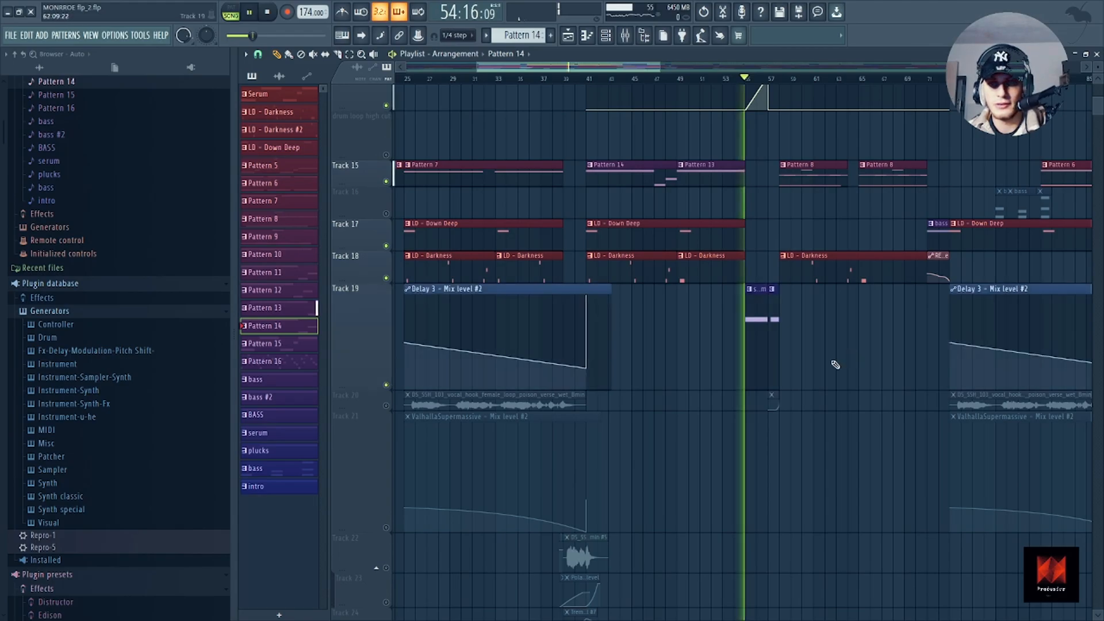
key(space)
Open the serum clip from Track 19 in the piano roll and bring up the channel rack to view its instrument
double_click(758, 301)
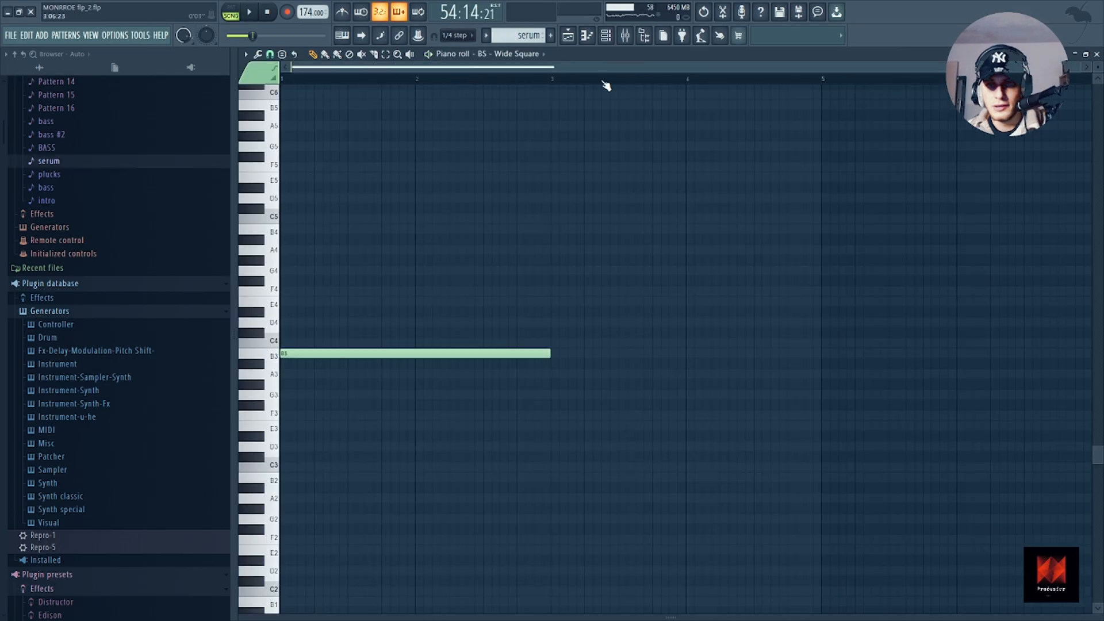
click(609, 37)
scroll(480, 444, down, 1)
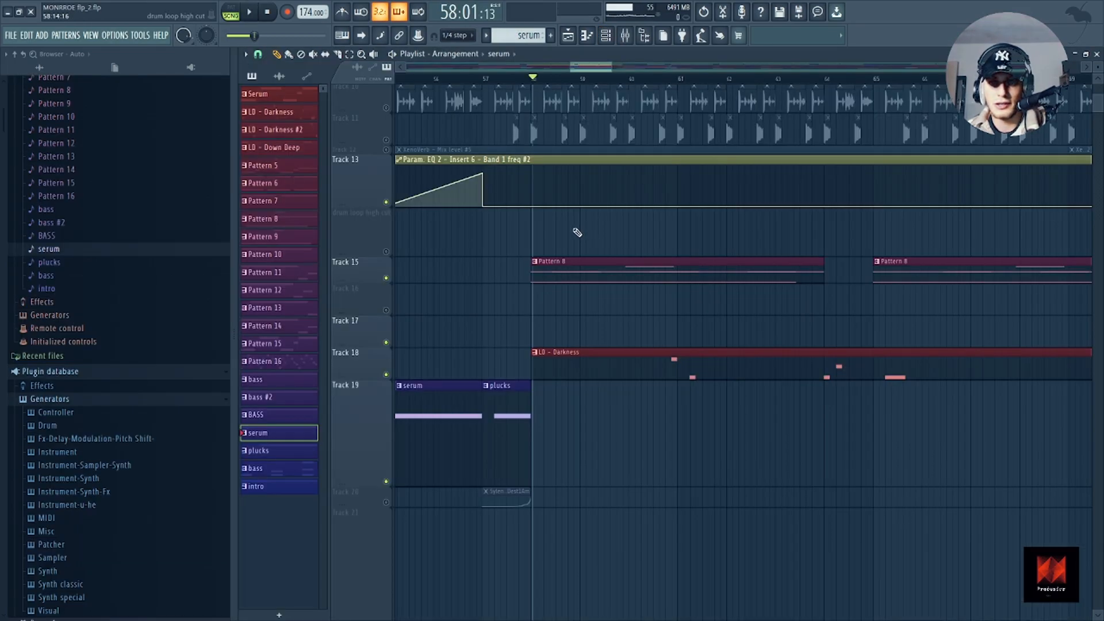
Open Pattern 8 from Track 15 in the piano roll and examine its REESE - Wobble and Serum #3 notes and channels during playback
double_click(573, 273)
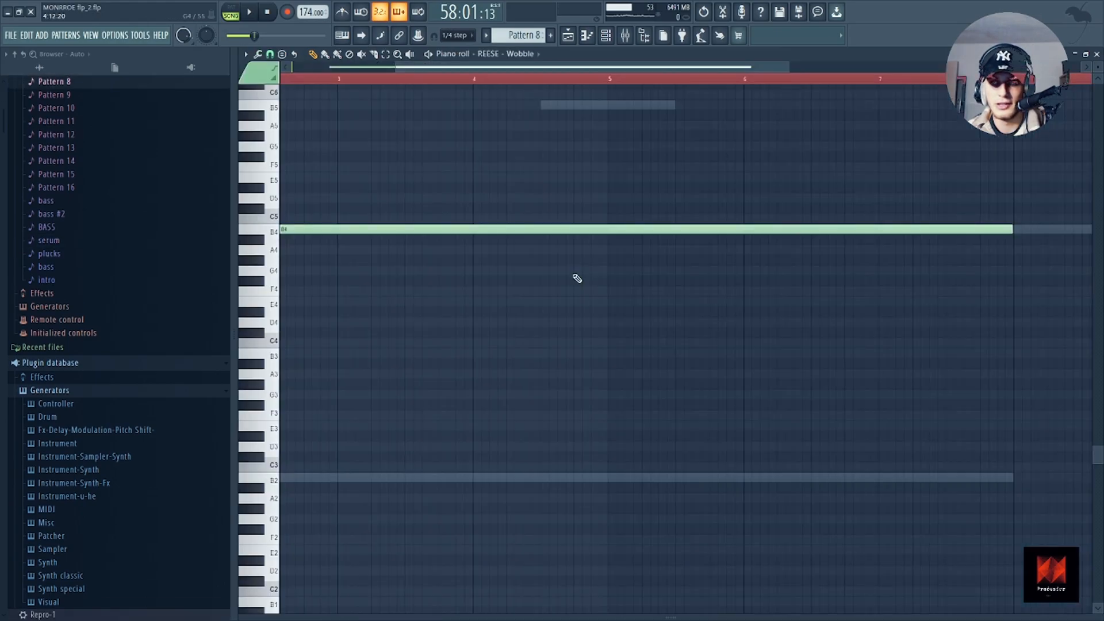
double_click(557, 106)
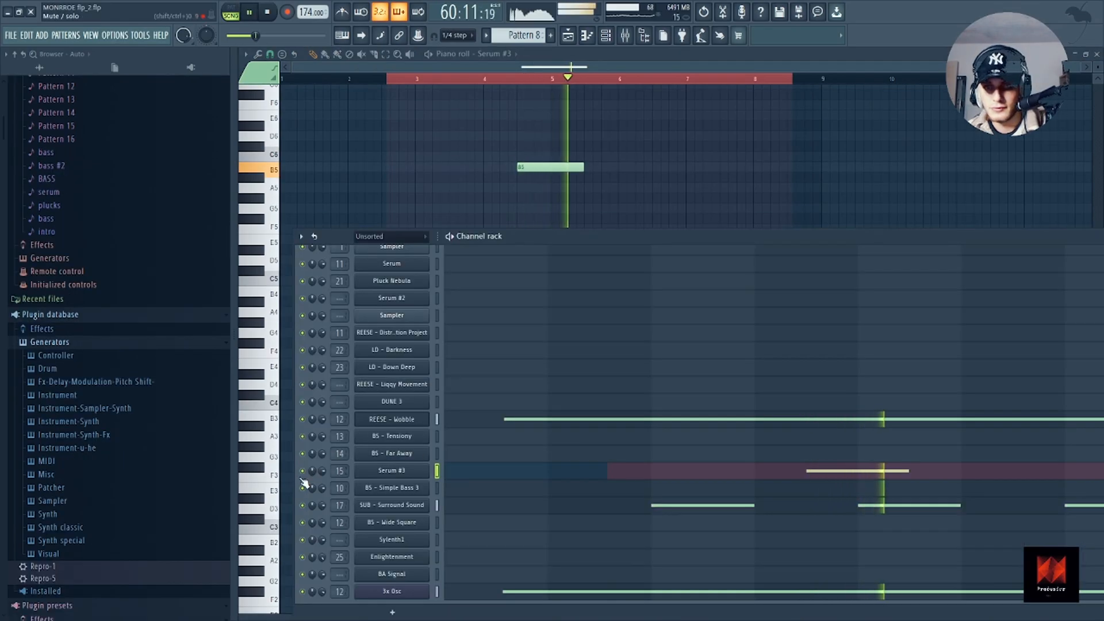
key(F6)
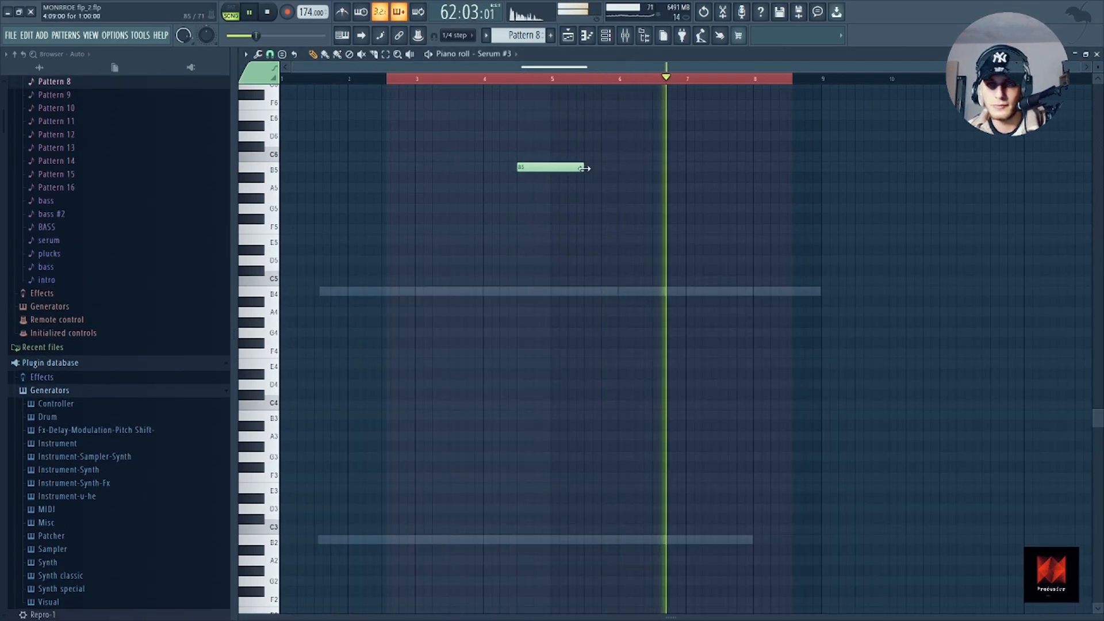
key(space)
key(F5)
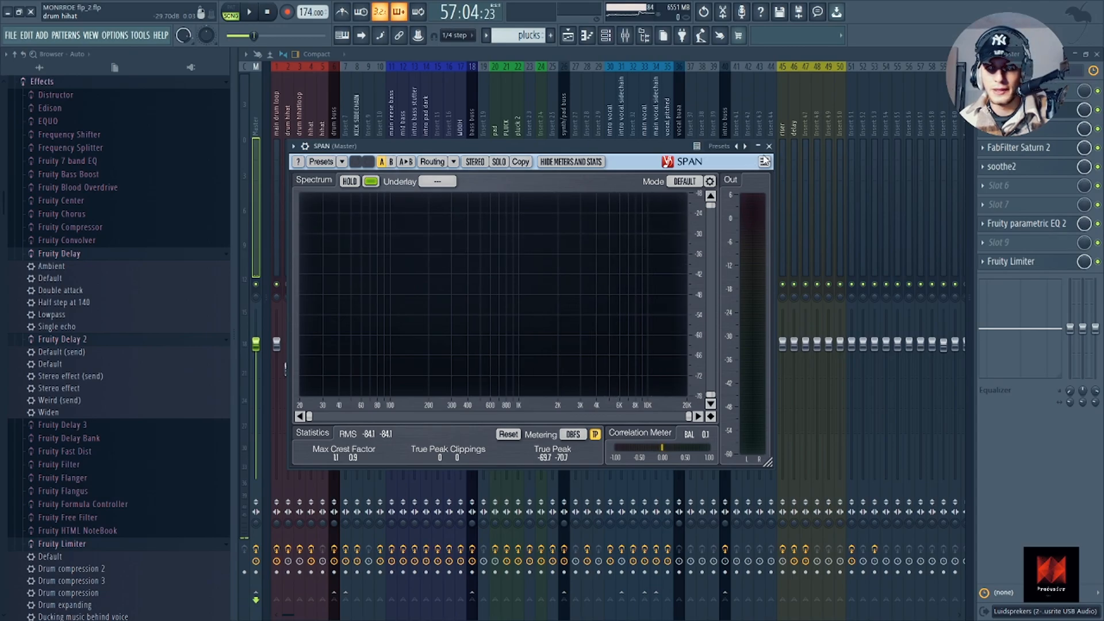
Play the track from bar 57 through SPAN on the master, and inspect The Glue's makeup setting
key(space)
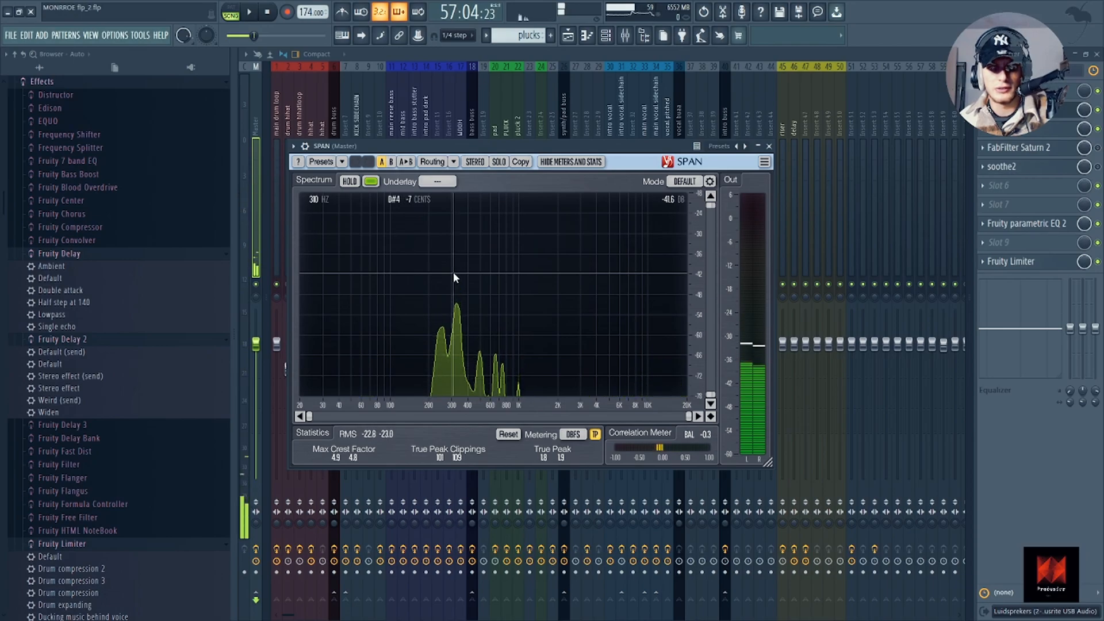
key(space)
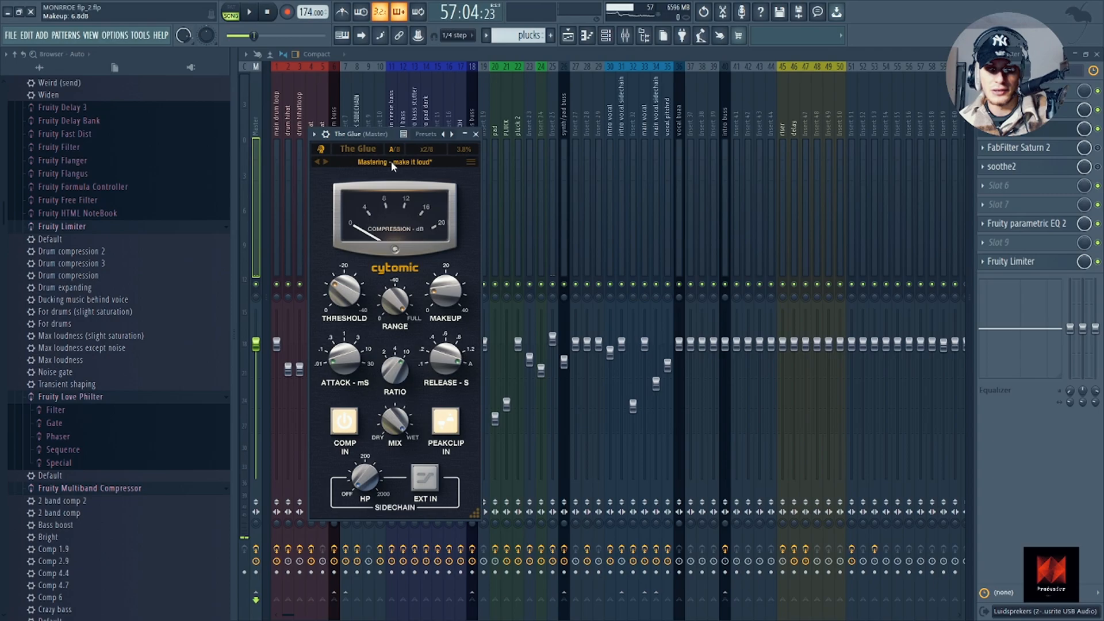
mouse_move(468, 313)
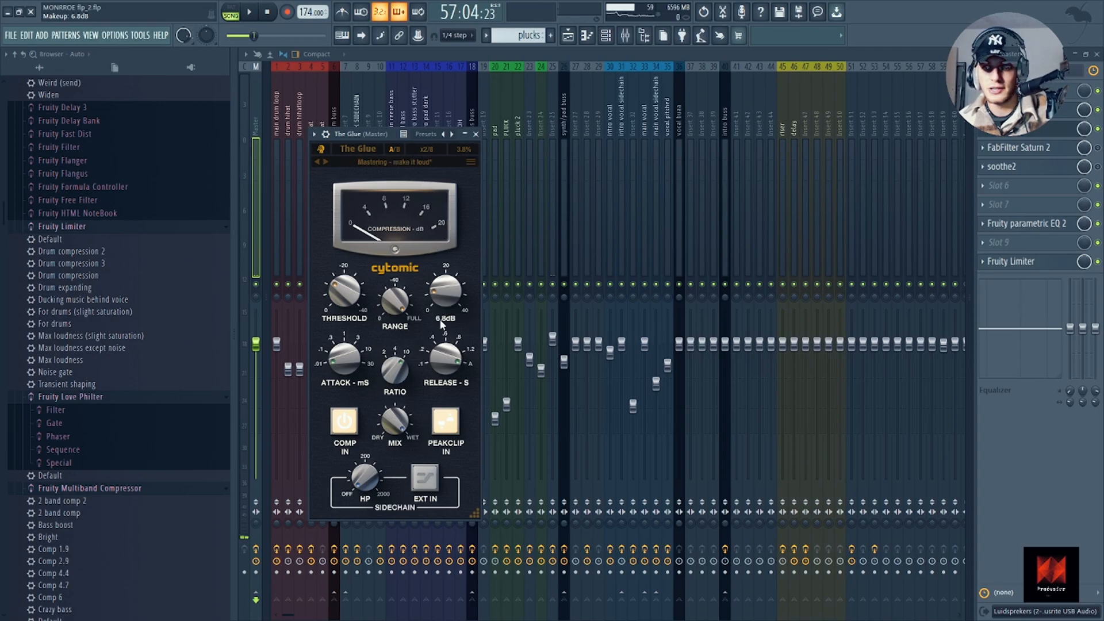